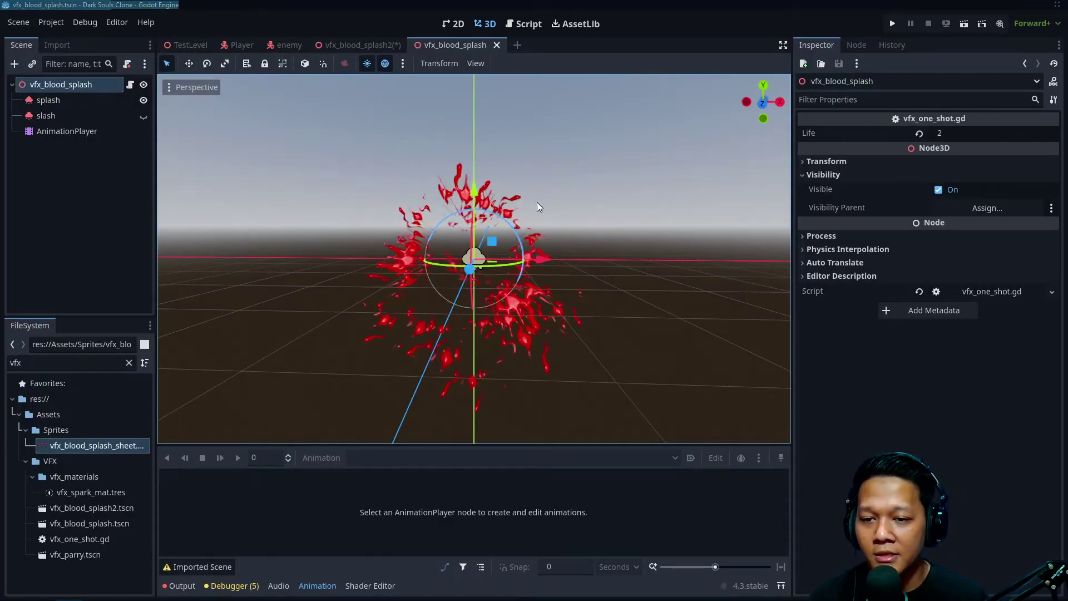
In vfx_blood_splash2, briefly turn on the splash particles' Emitting, then turn it off
mouse_move(558, 223)
middle_mouse_down()
mouse_move(489, 270)
mouse_move(547, 216)
mouse_move(497, 273)
mouse_move(580, 224)
middle_mouse_up()
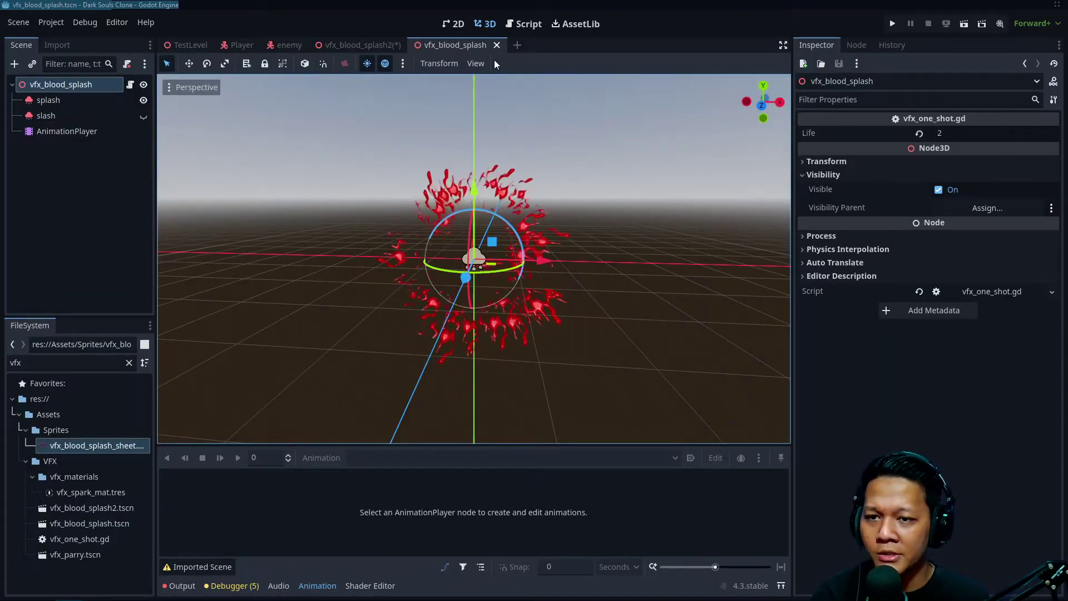
left_click(375, 46)
scroll(536, 175, "down", 2)
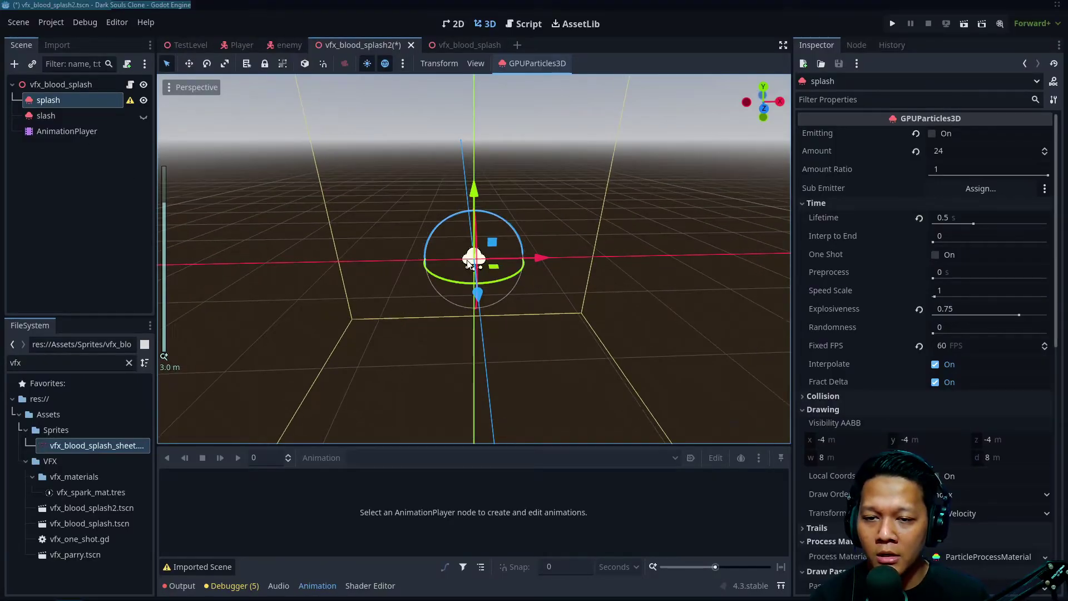
middle_click_drag(448, 249, 856, 278)
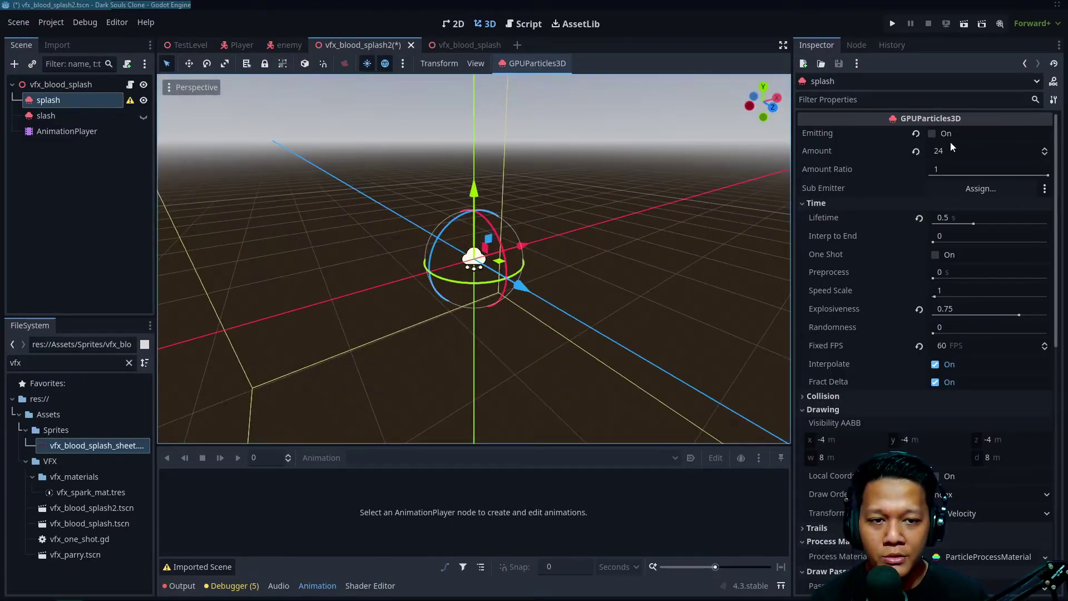
left_click(932, 134)
middle_click_drag(633, 221, 417, 193)
scroll(418, 193, "down", 2)
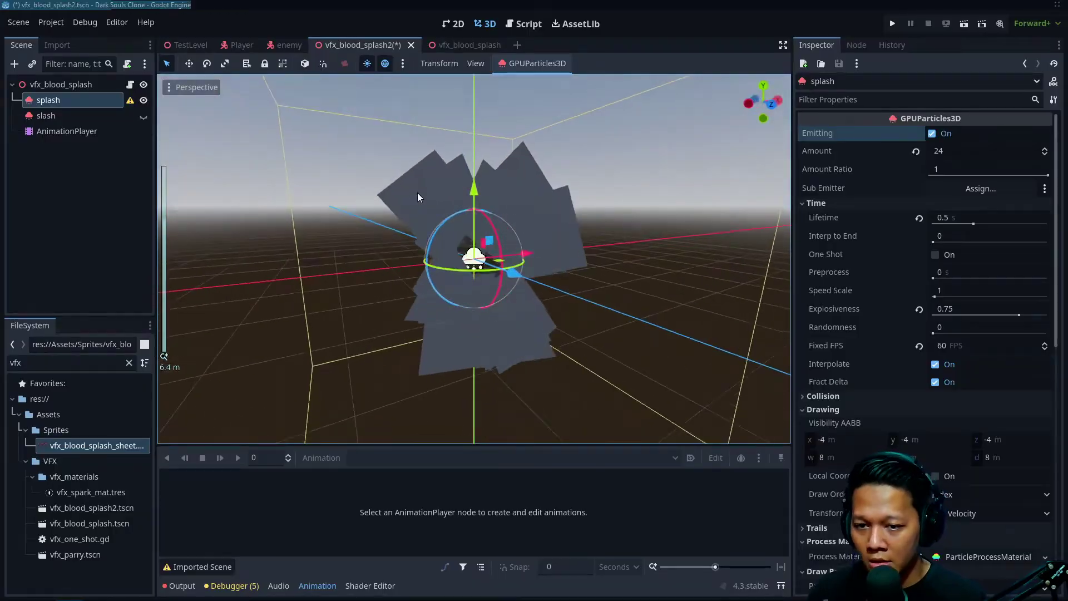
scroll(604, 238, "up", 3)
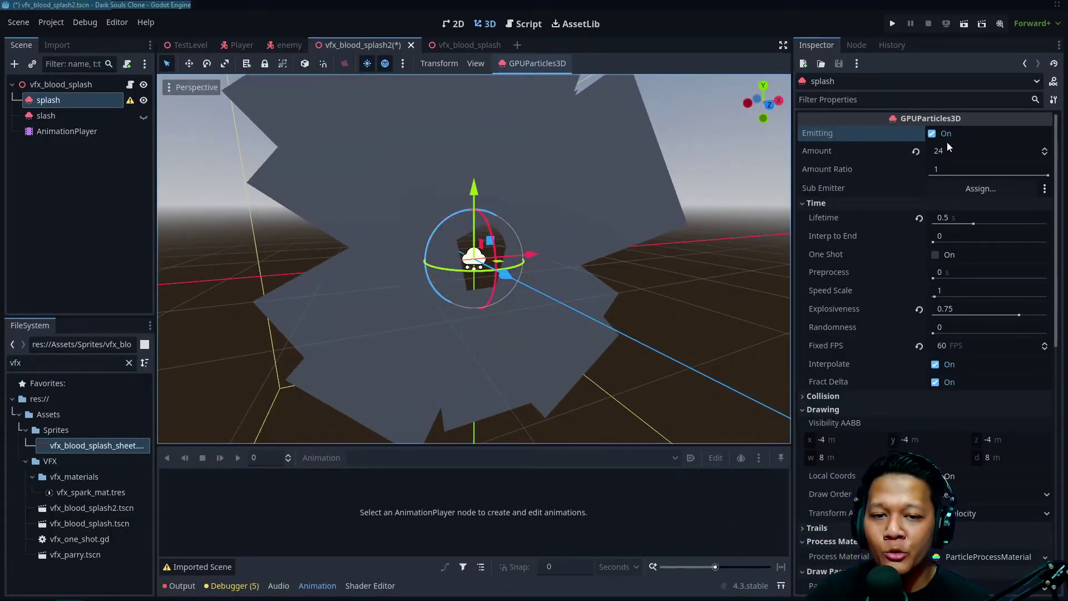
left_click(948, 142)
scroll(905, 315, "down", 5)
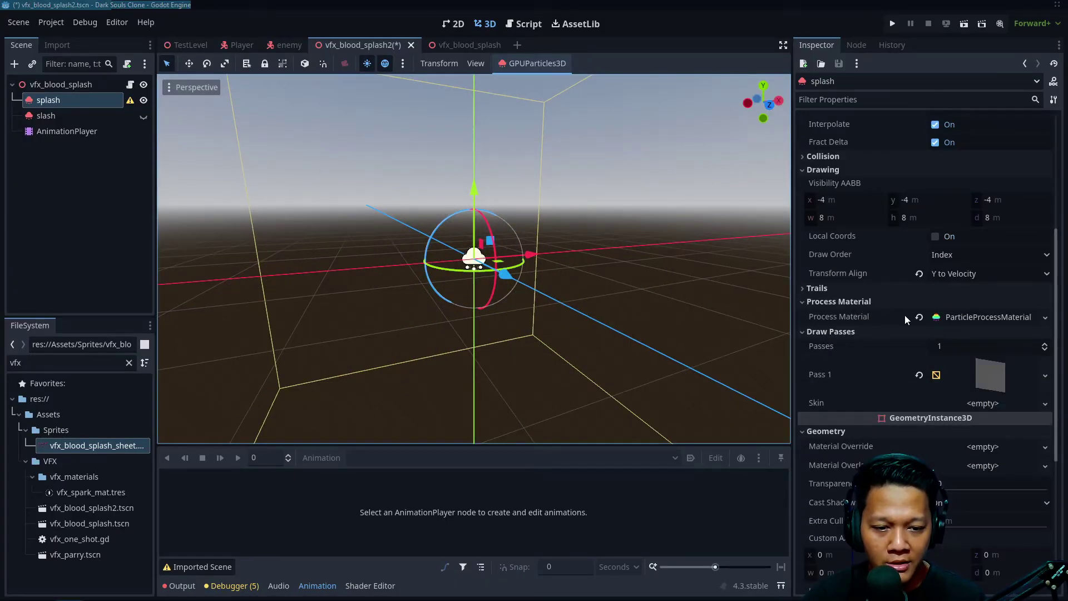
scroll(1008, 370, "up", 3)
scroll(947, 442, "up", 3)
scroll(946, 441, "down", 1)
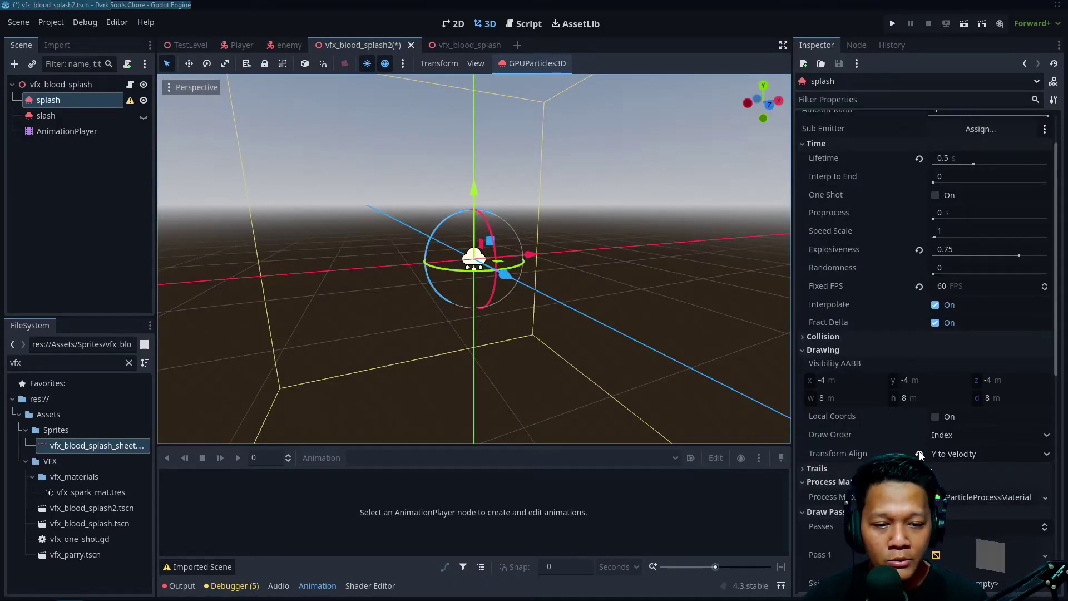
scroll(913, 455, "down", 5)
Add a new StandardMaterial3D override with Alpha transparency, Mix blend and culling disabled
left_click(982, 271)
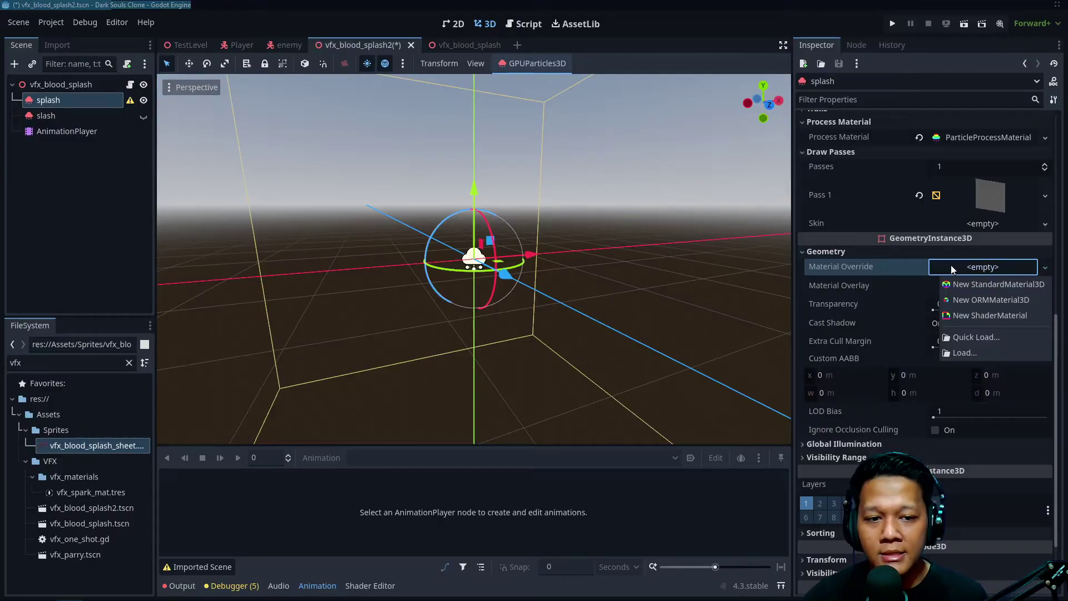
left_click(1006, 284)
scroll(934, 370, "down", 5)
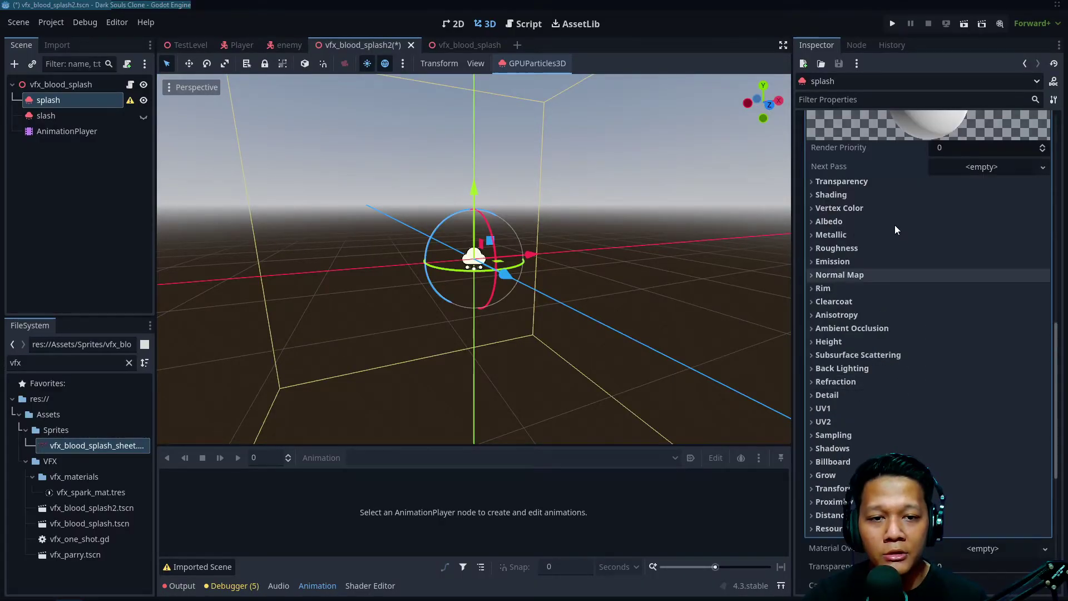
left_click(907, 183)
left_click(969, 195)
left_click(954, 230)
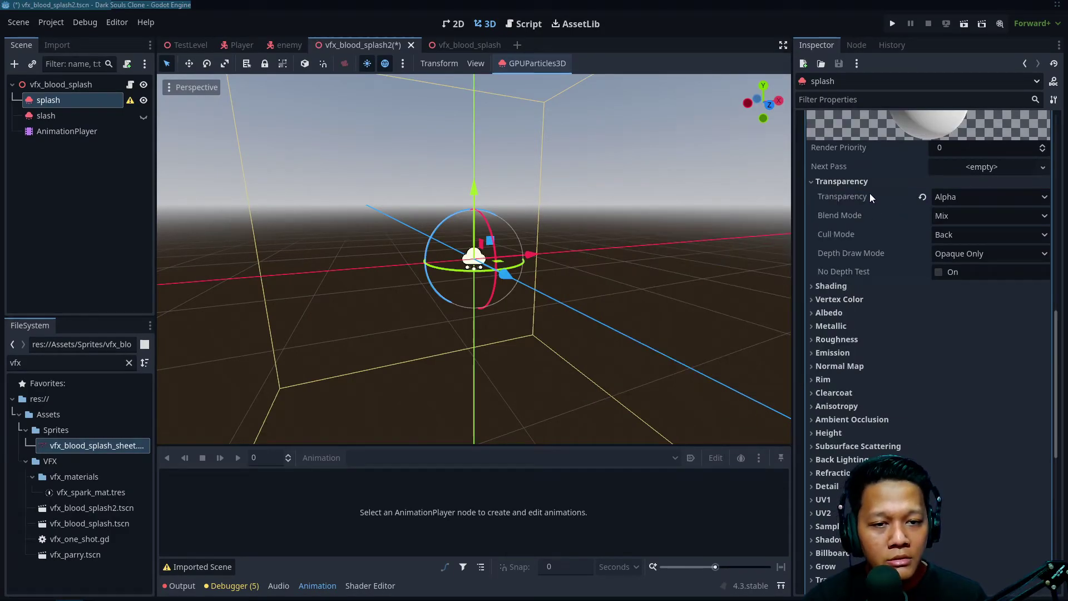
left_click(856, 214)
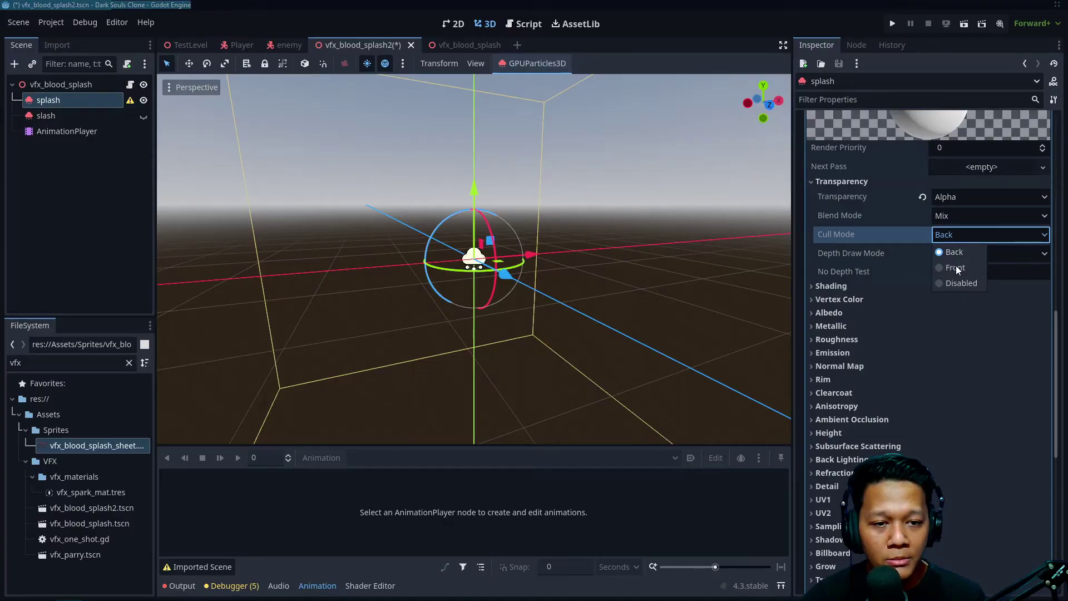
left_click(992, 238)
left_click(961, 275)
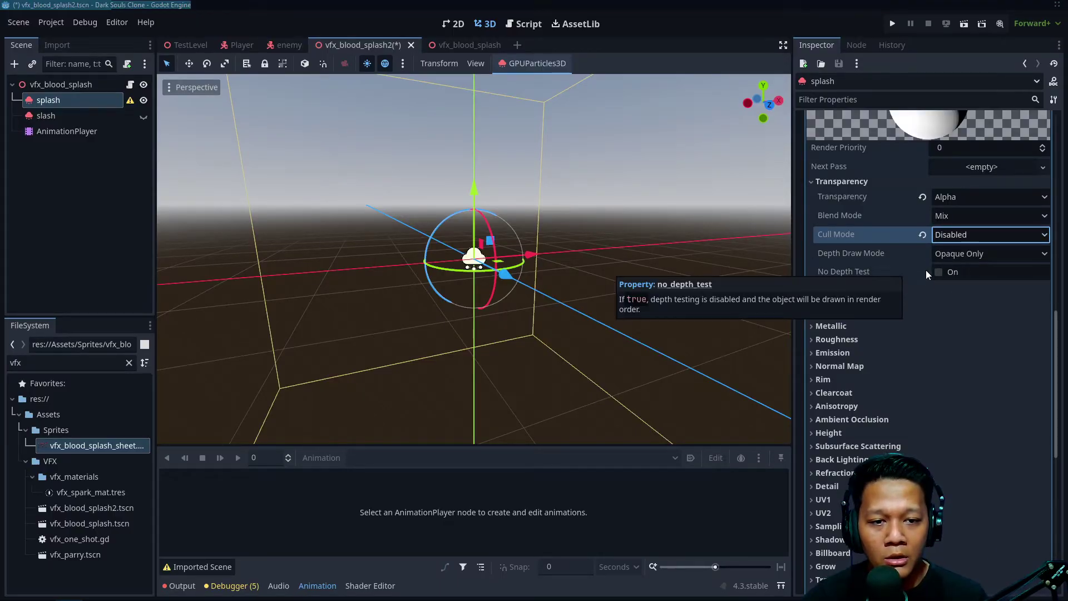
Enable Vertex Color Use as Albedo on the new material
middle_click_drag(488, 284, 389, 246)
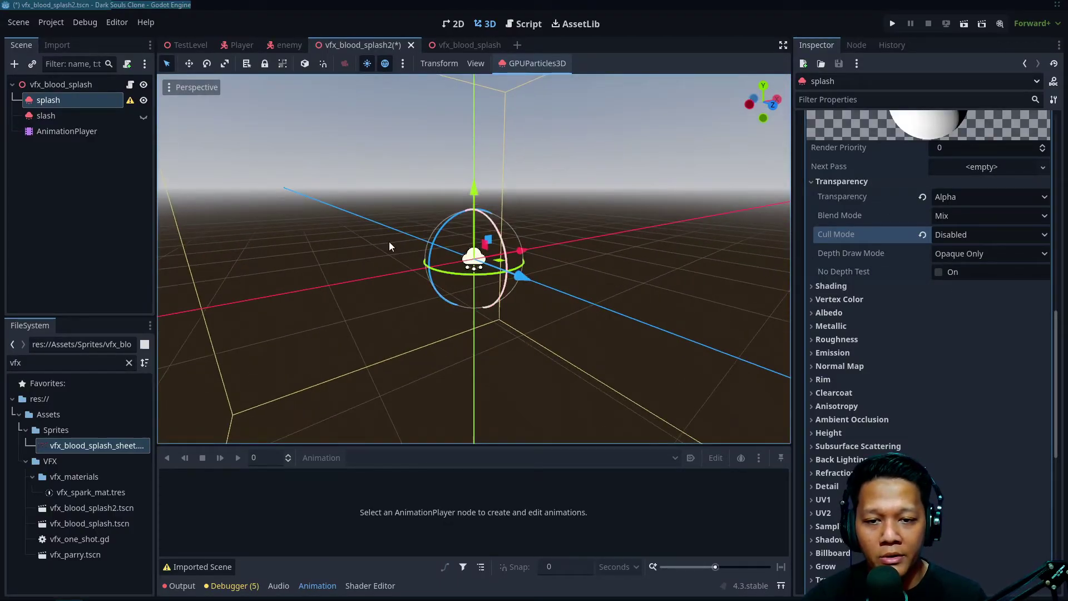
left_click(838, 183)
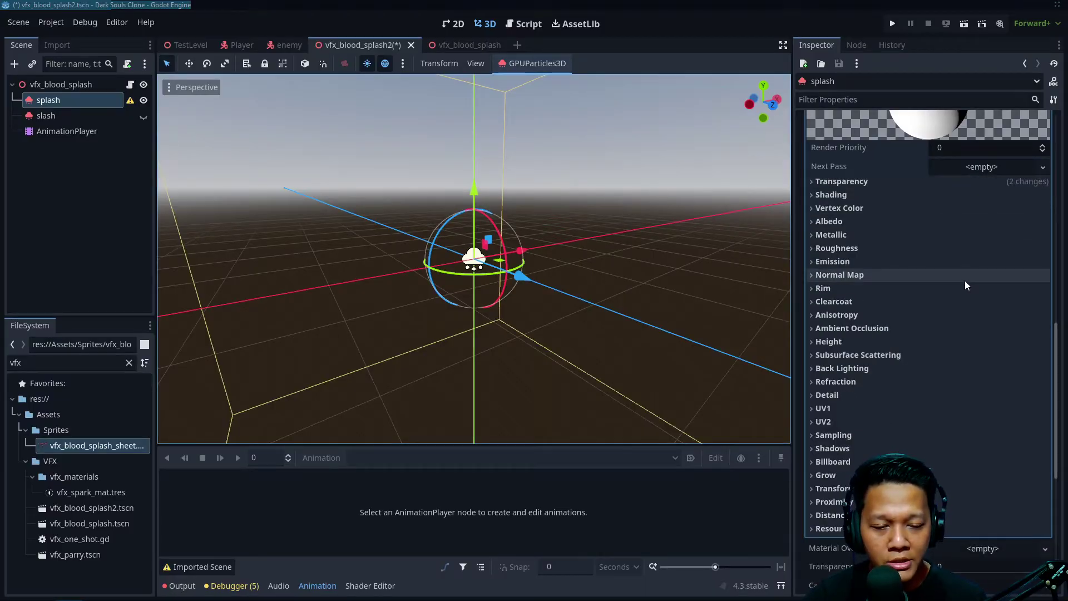
left_click(863, 183)
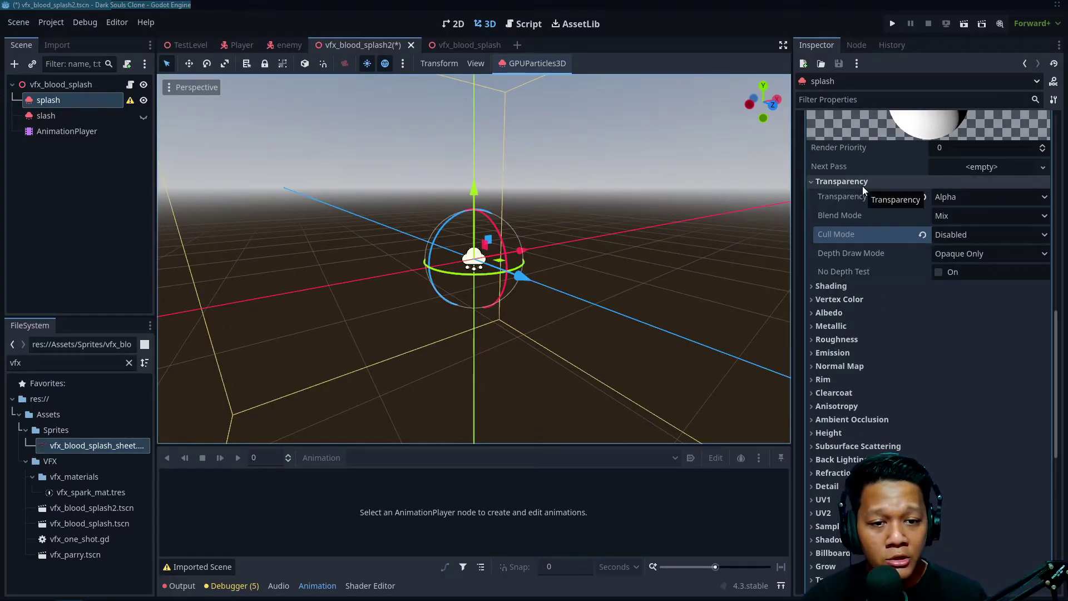
left_click(858, 181)
left_click(835, 222)
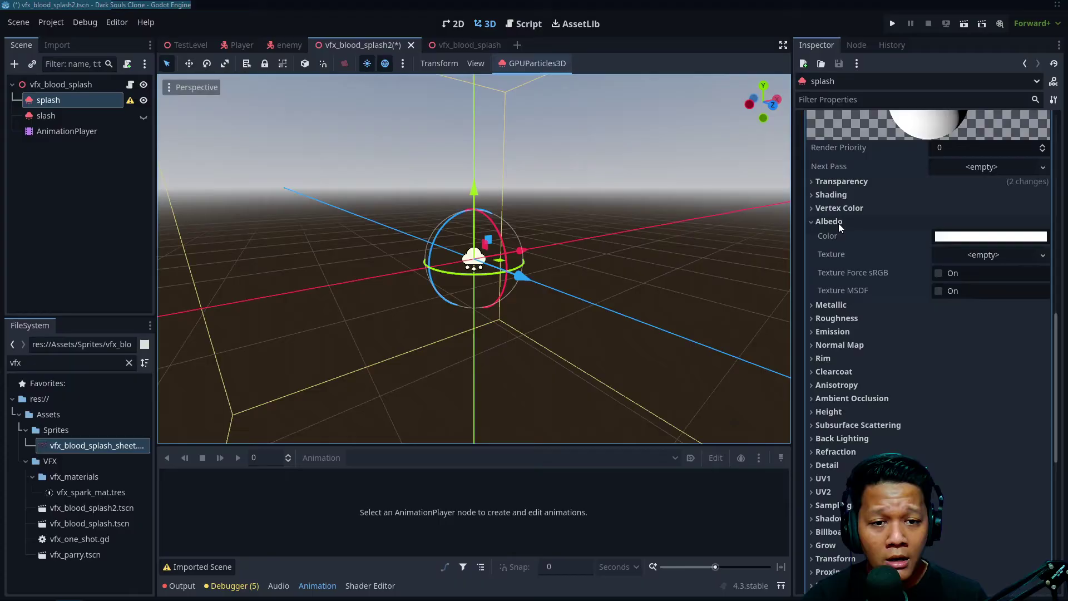
left_click(851, 210)
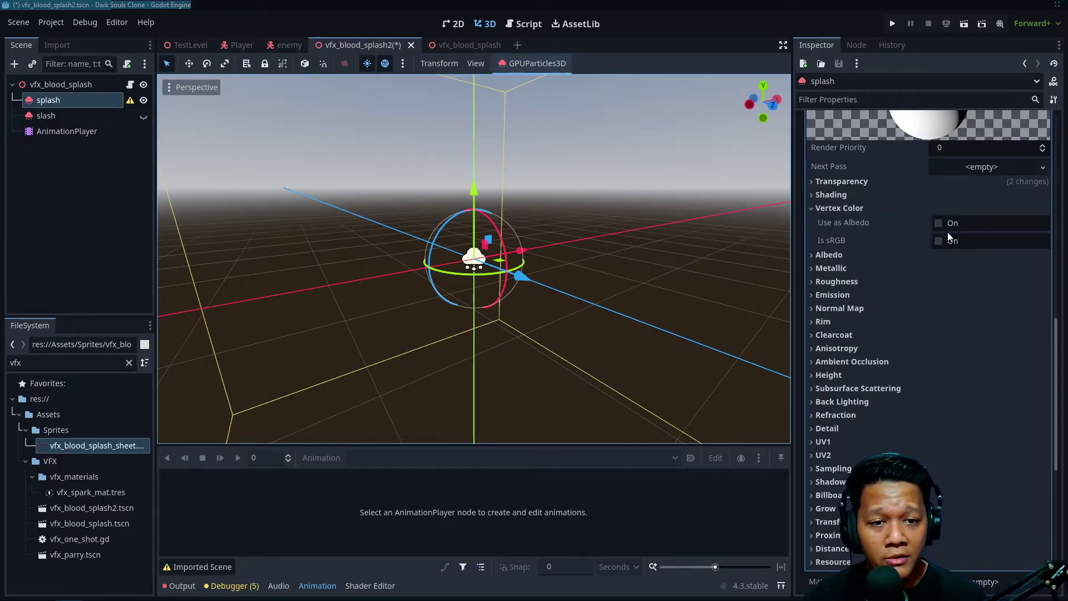
left_click(938, 223)
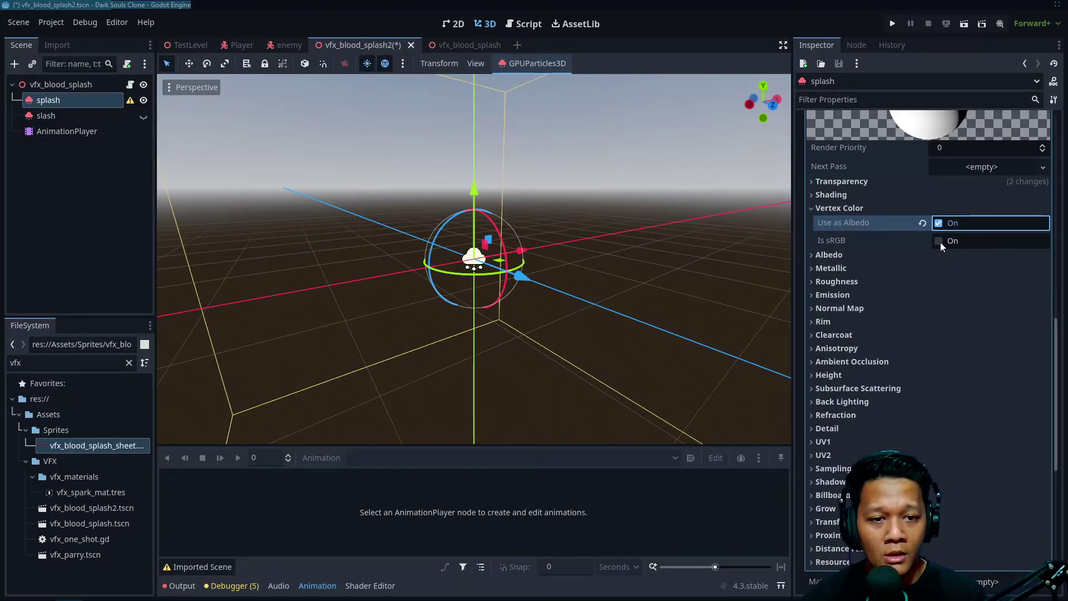
left_click(863, 209)
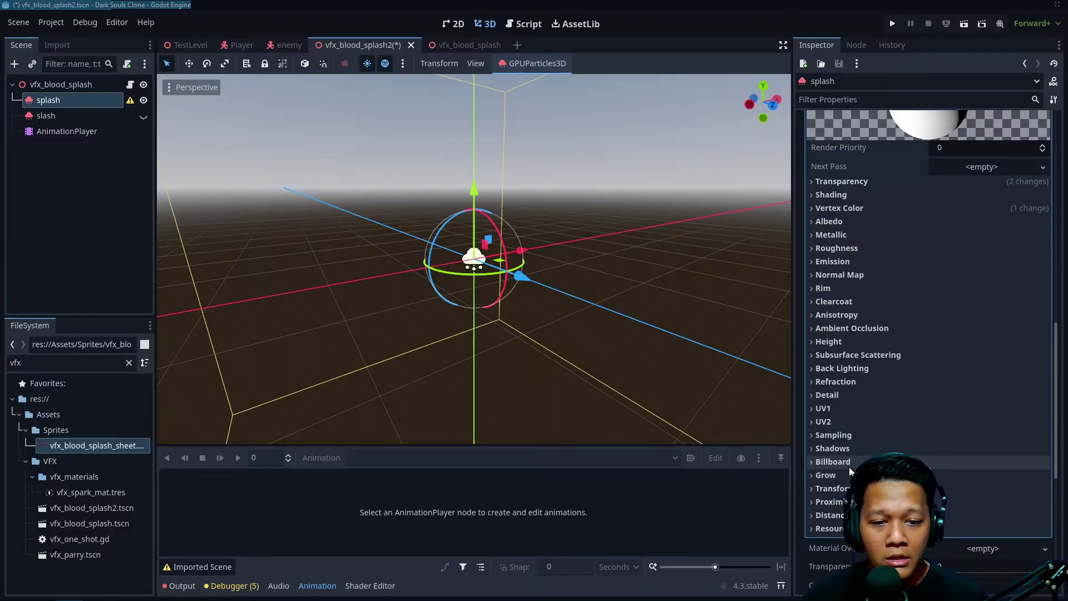
Review the splash node's billboard warning and expand the process material and animation settings
left_click(131, 100)
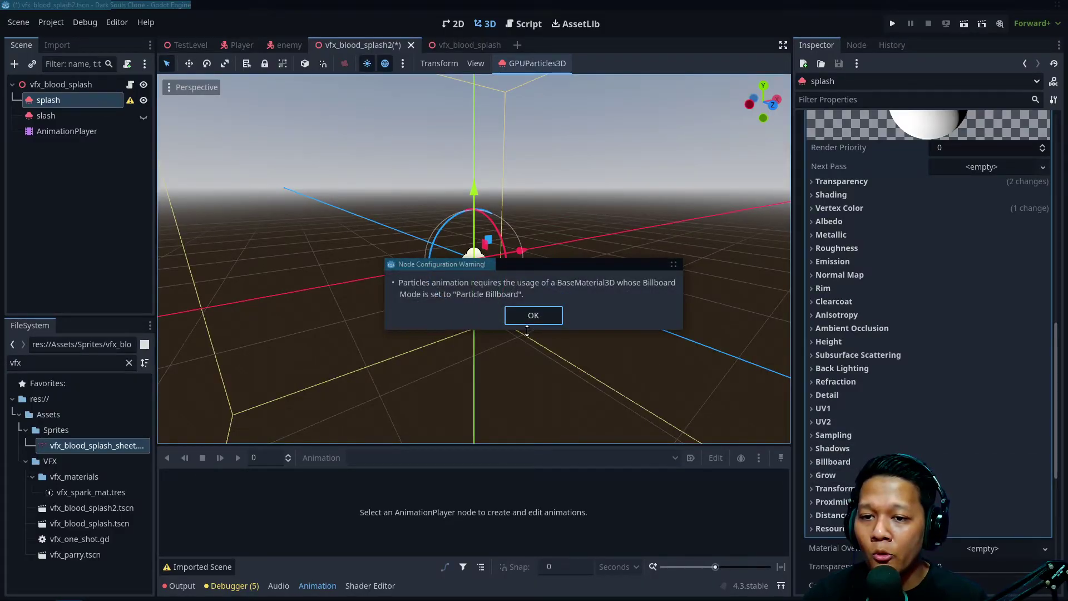
left_click(558, 320)
scroll(1038, 379, "up", 5)
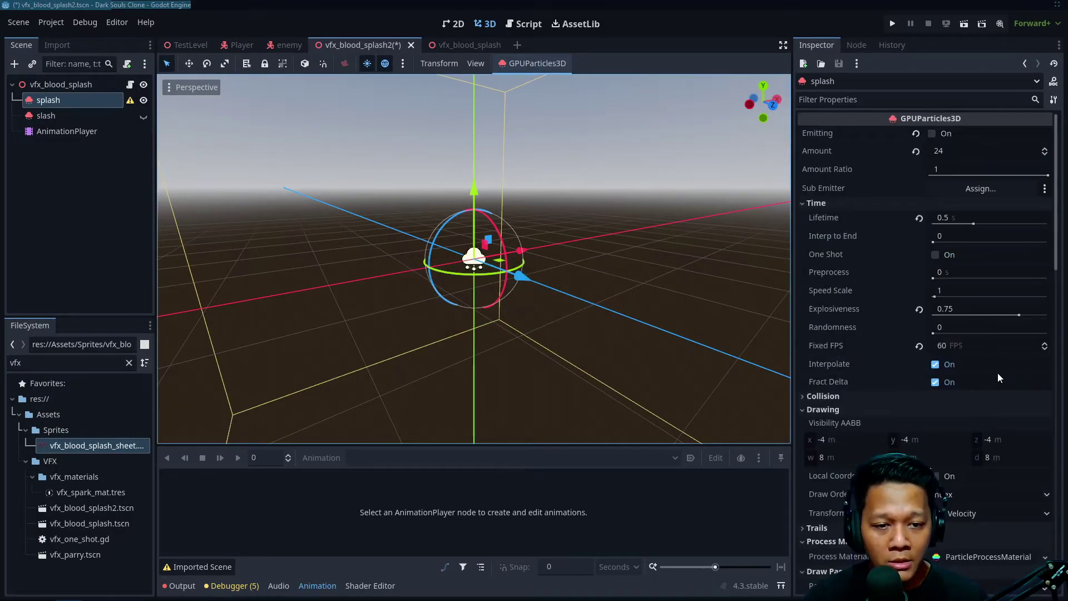
scroll(997, 374, "down", 5)
left_click(964, 381)
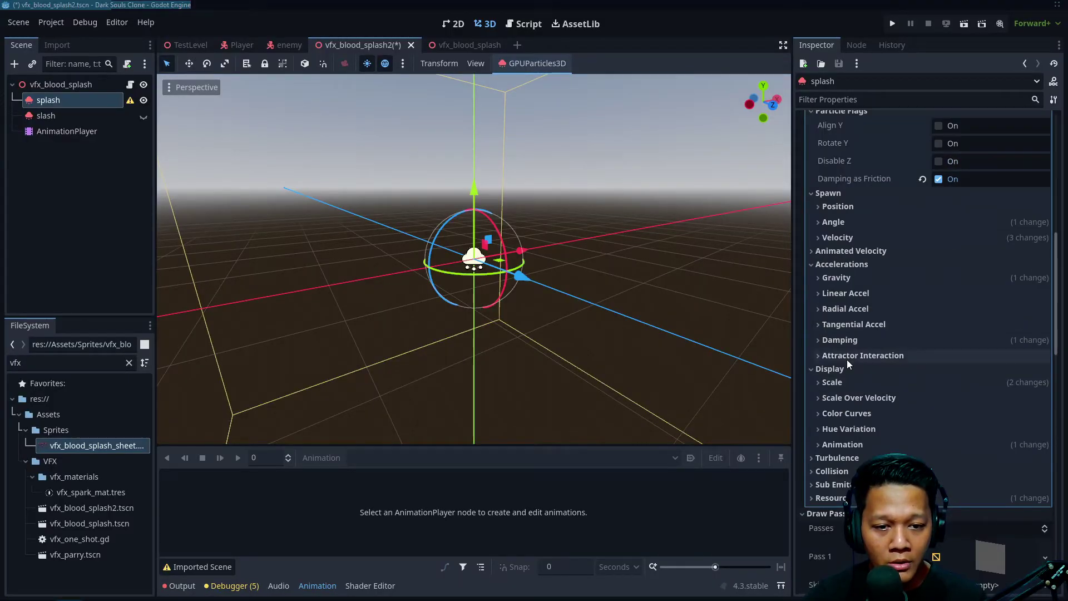
left_click(836, 443)
scroll(907, 361, "down", 3)
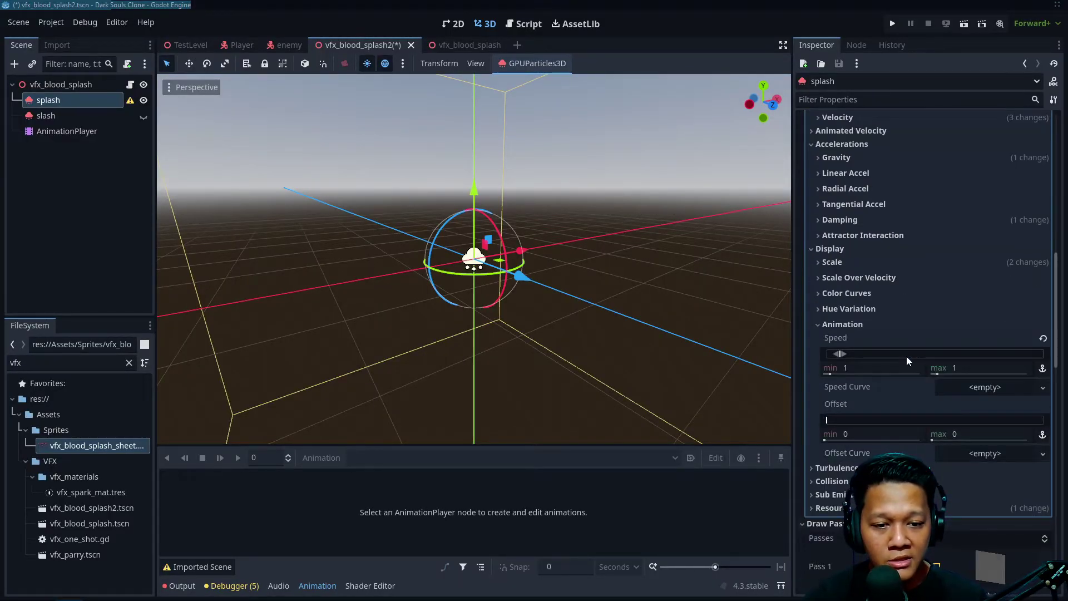
left_click(131, 101)
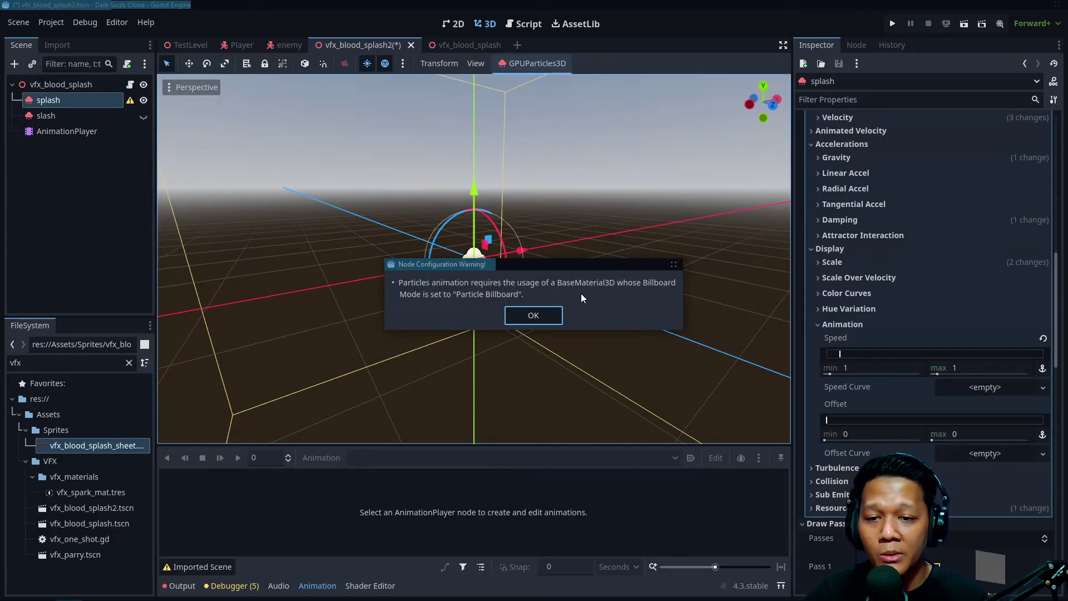
left_click(534, 316)
scroll(1018, 365, "down", 5)
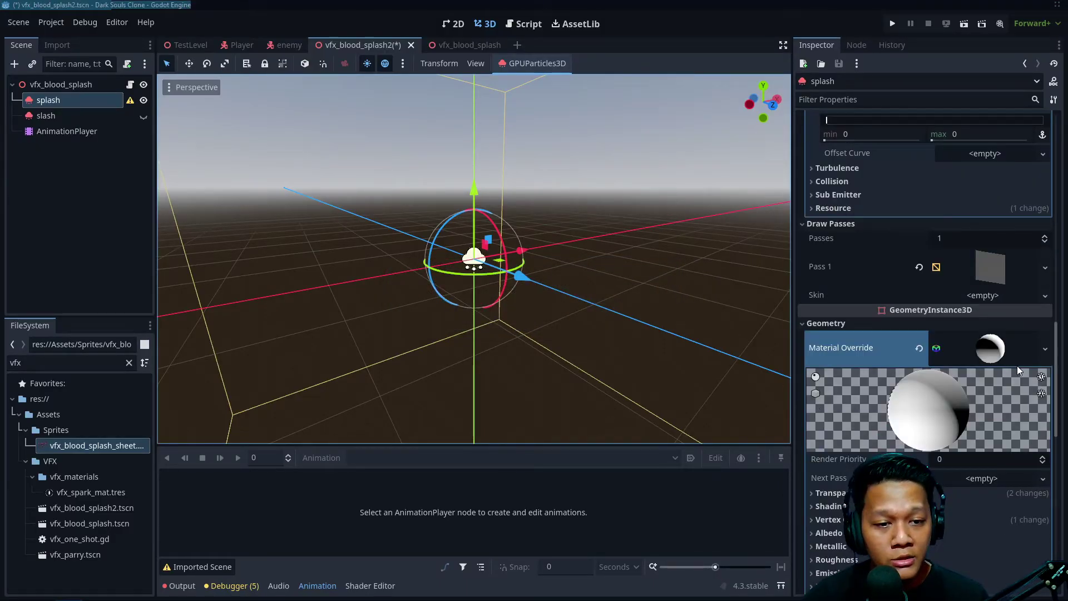
scroll(1009, 374, "down", 5)
scroll(890, 306, "down", 3)
Set the material's Billboard Mode to Particle Billboard and reveal the Particles Anim settings
left_click(839, 412)
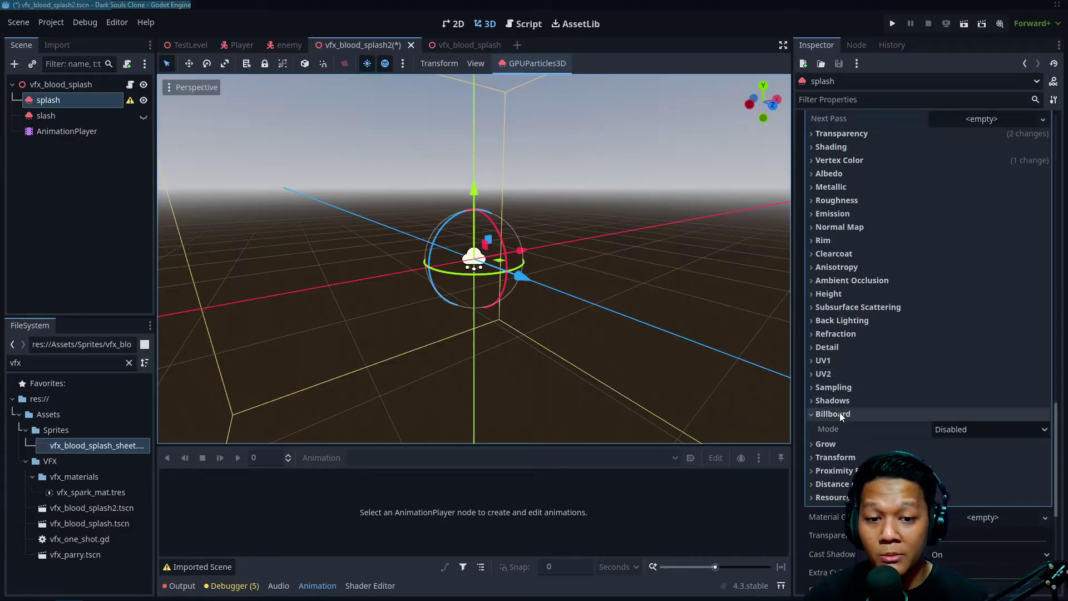
left_click(964, 429)
left_click(966, 492)
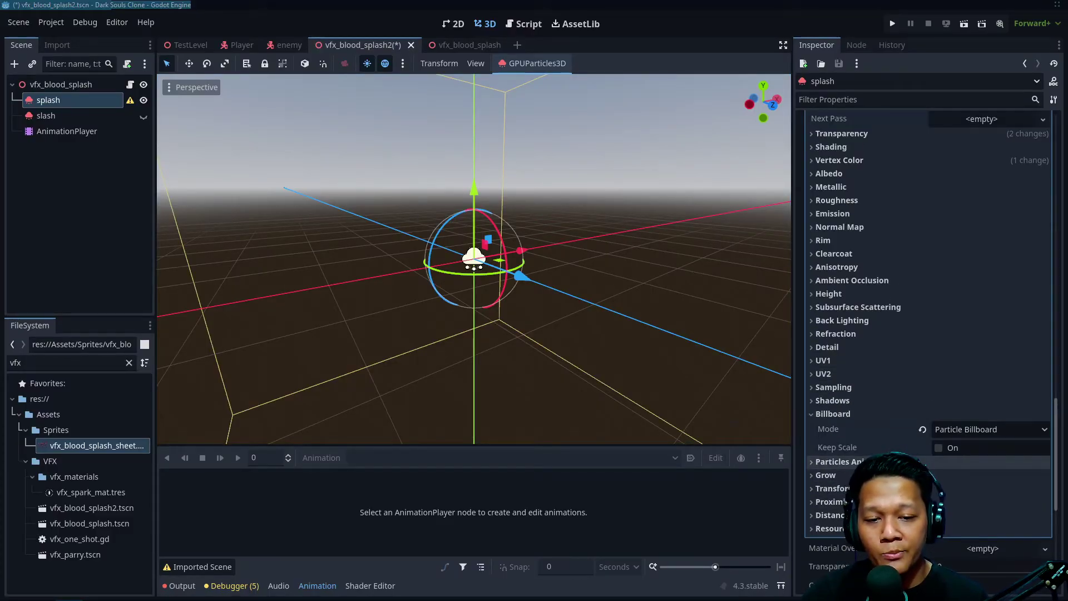
left_click(848, 462)
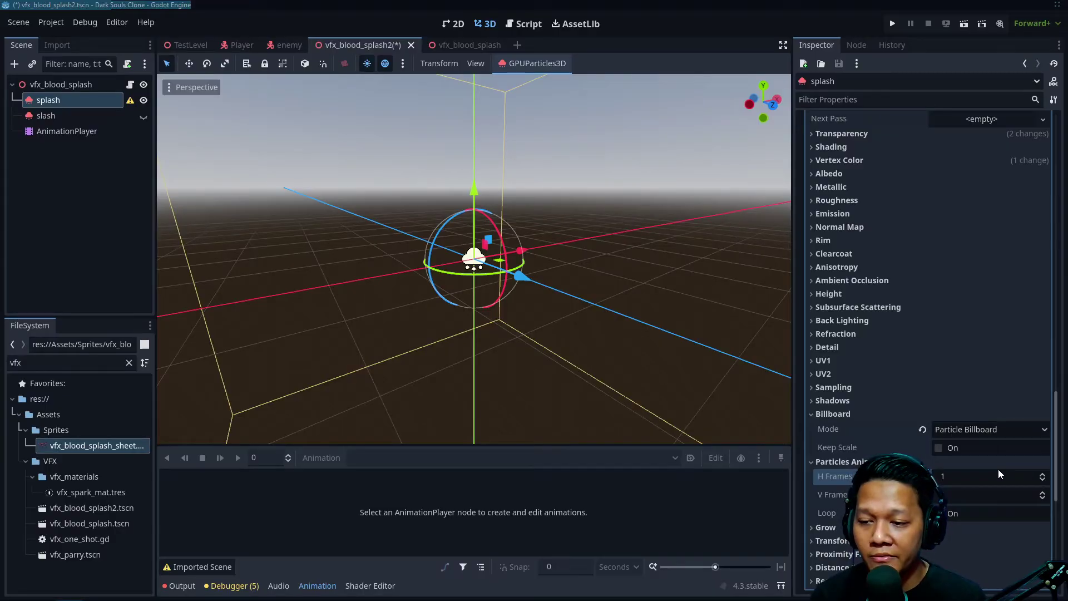
scroll(999, 469, "up", 3)
scroll(998, 469, "up", 3)
scroll(998, 467, "down", 3)
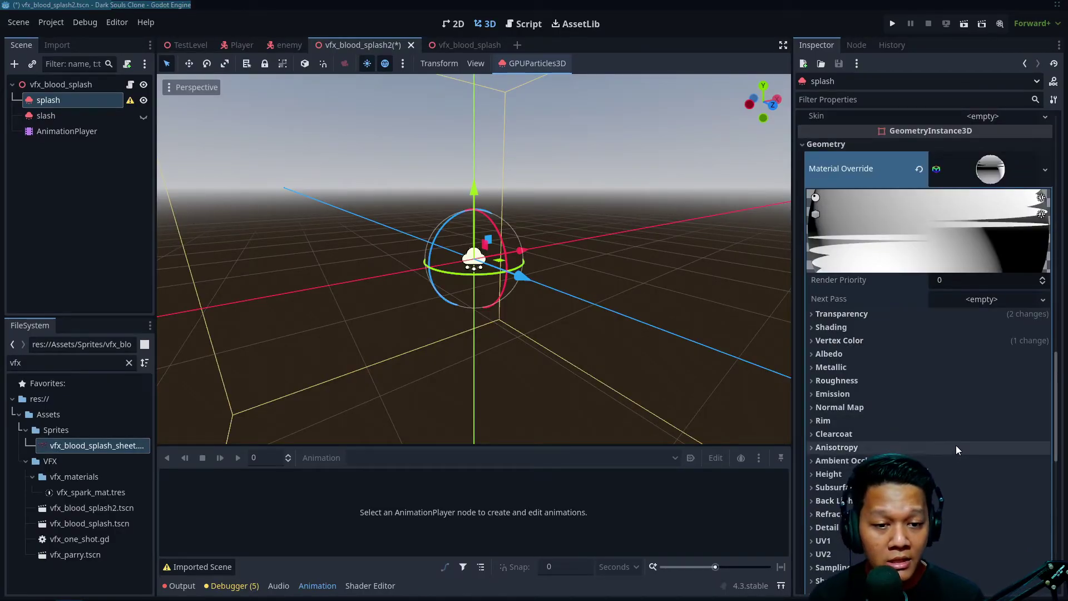
Use vfx_blood_splash_sheet as the albedo texture and turn on Emitting
left_click(879, 353)
scroll(1030, 377, "down", 2)
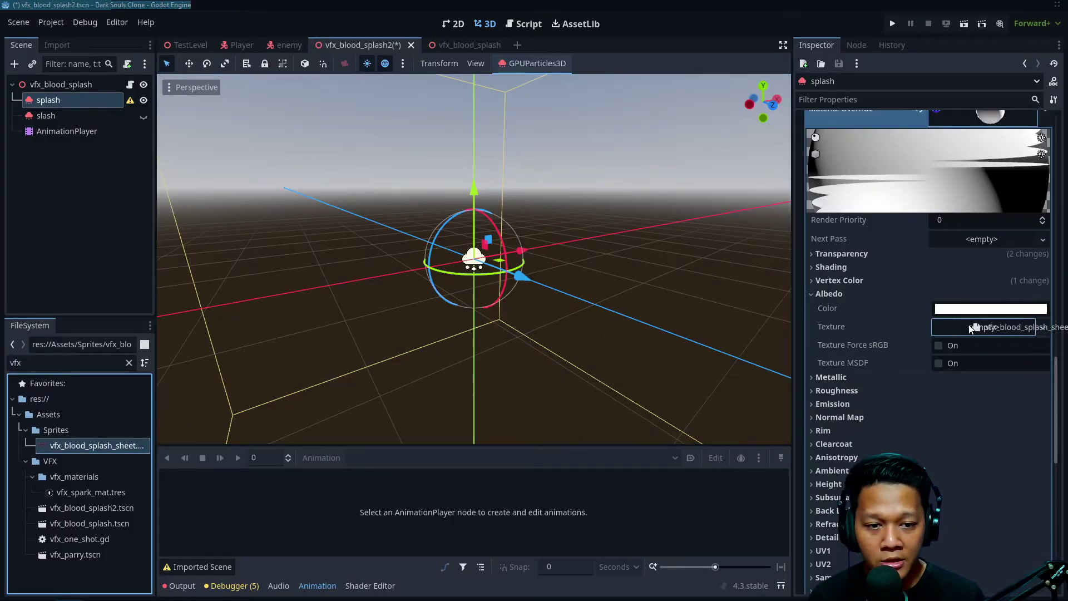
left_click_drag(973, 330, 983, 326)
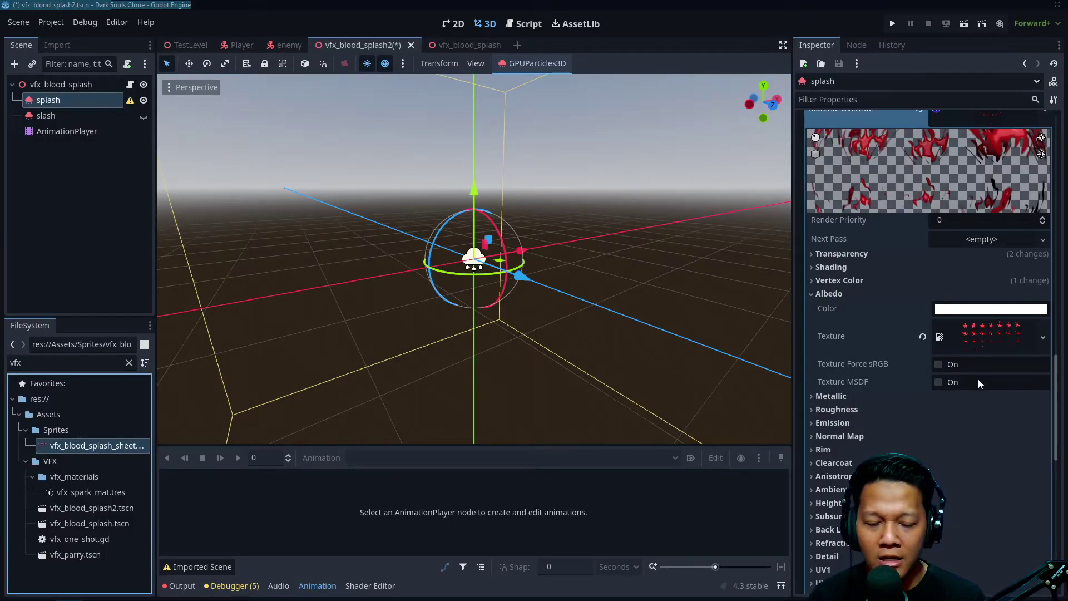
scroll(978, 379, "up", 5)
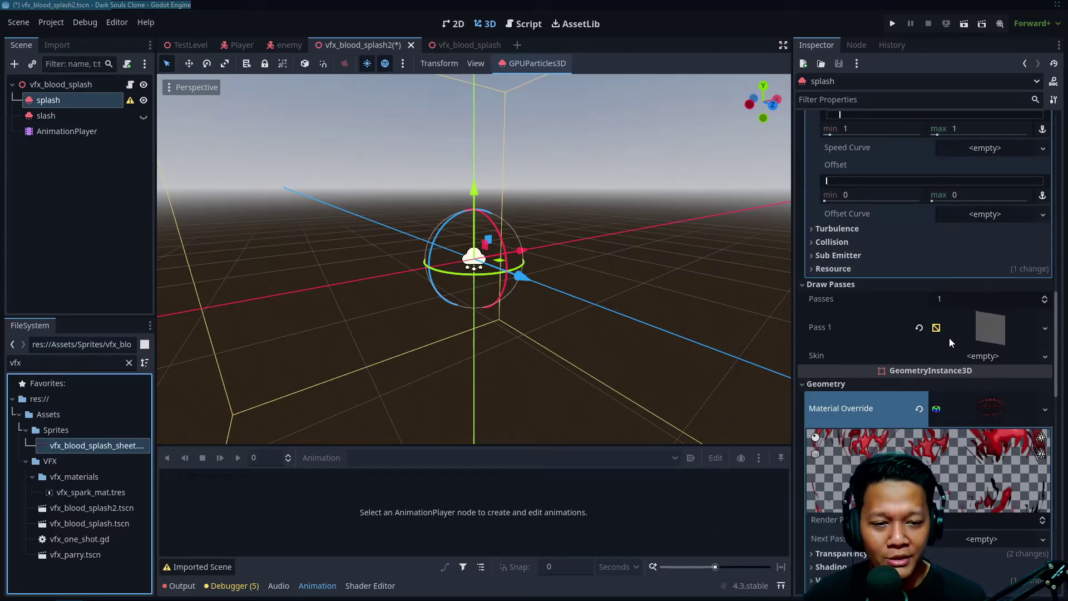
scroll(956, 355, "up", 2)
scroll(951, 351, "up", 5)
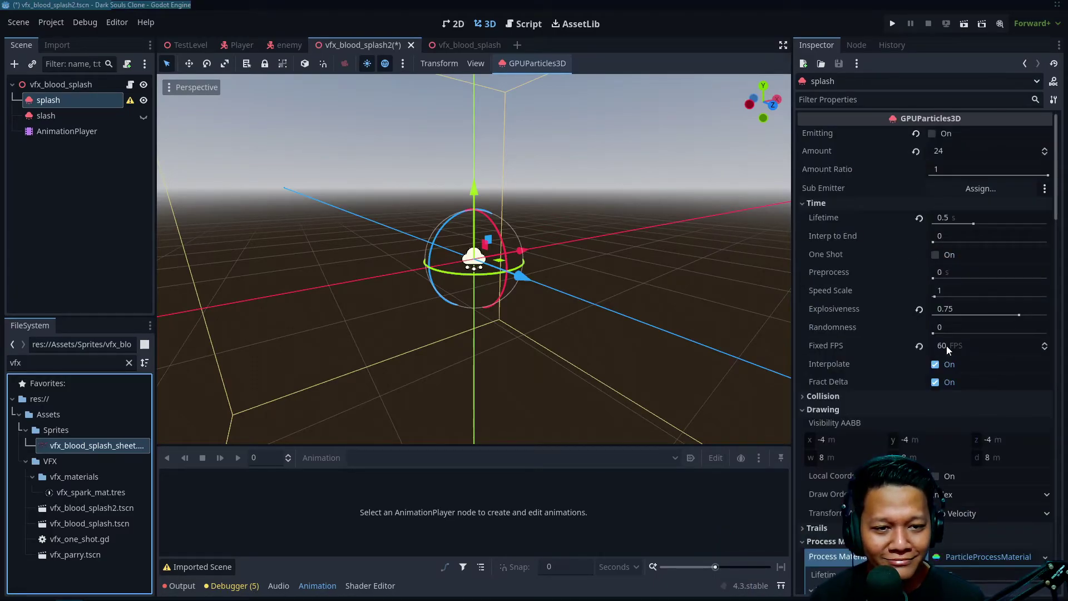
scroll(947, 346, "up", 4)
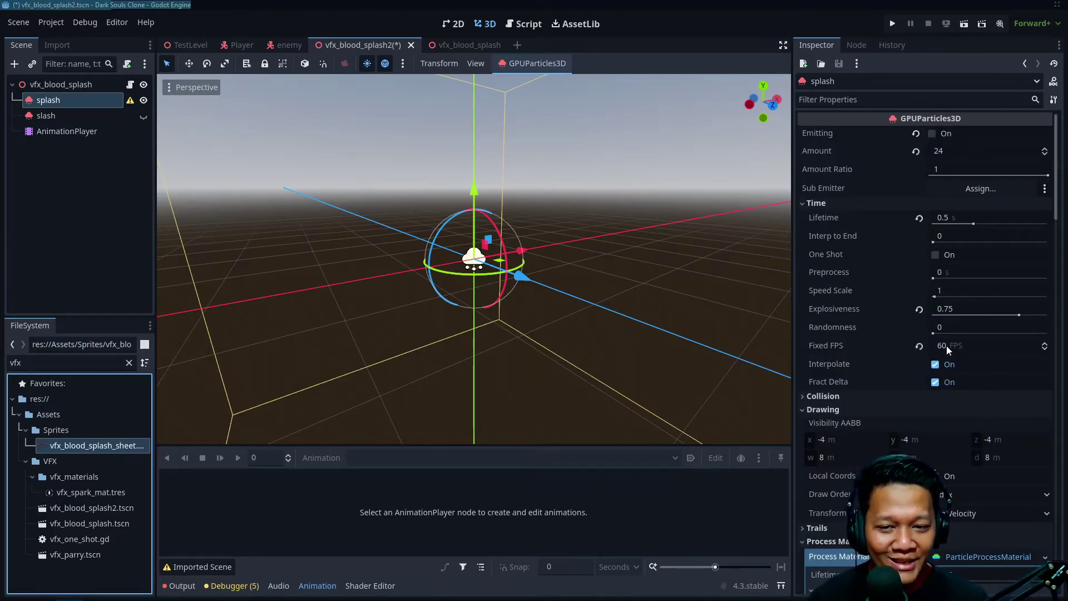
left_click(944, 133)
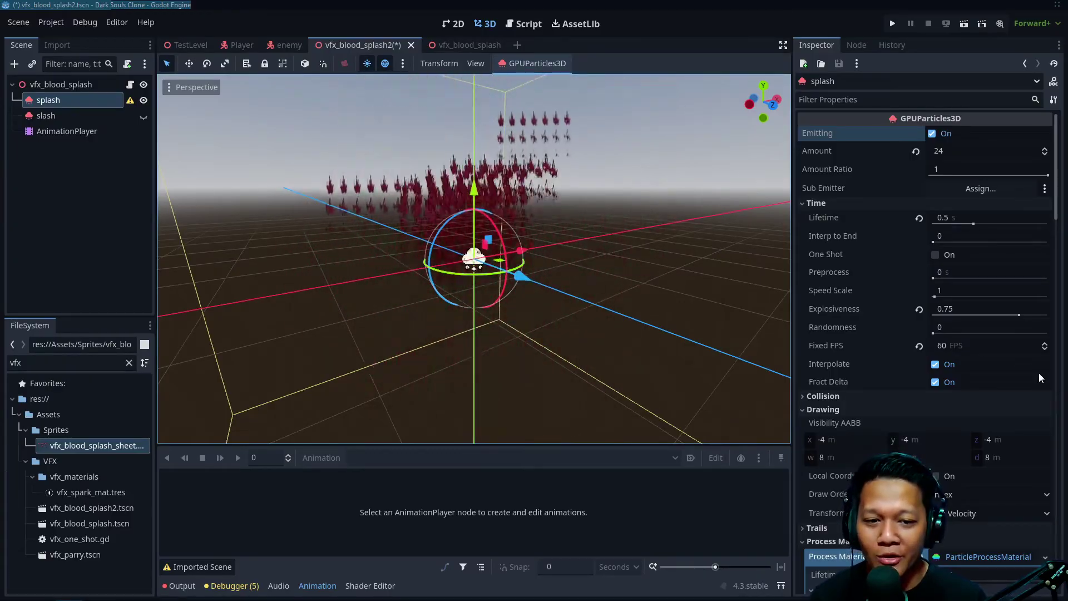
scroll(1027, 380, "down", 5)
scroll(985, 409, "down", 5)
scroll(994, 426, "down", 5)
scroll(1024, 422, "down", 3)
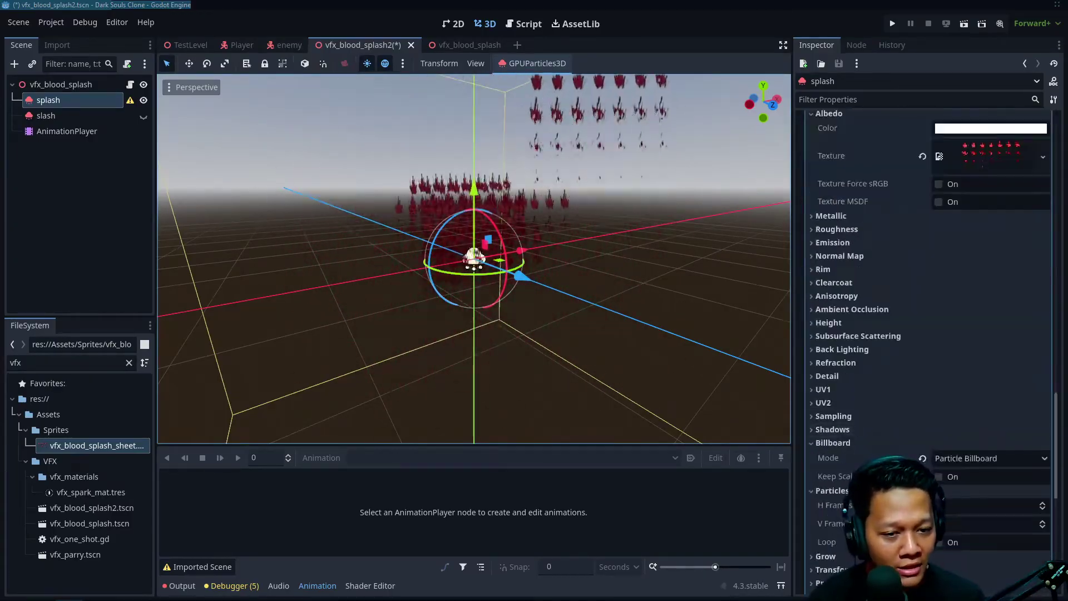
Set Particles Anim H Frames to 7 and V Frames to 4
left_click(975, 506)
type("8")
key("Return")
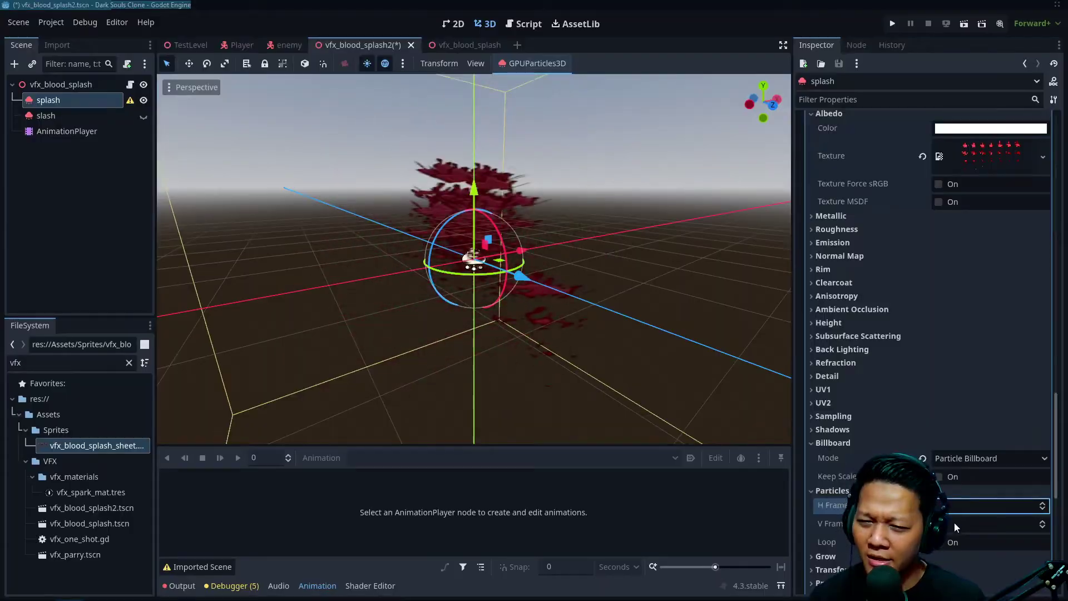
left_click(954, 522)
middle_click_drag(595, 293, 681, 313)
scroll(681, 313, "down", 2)
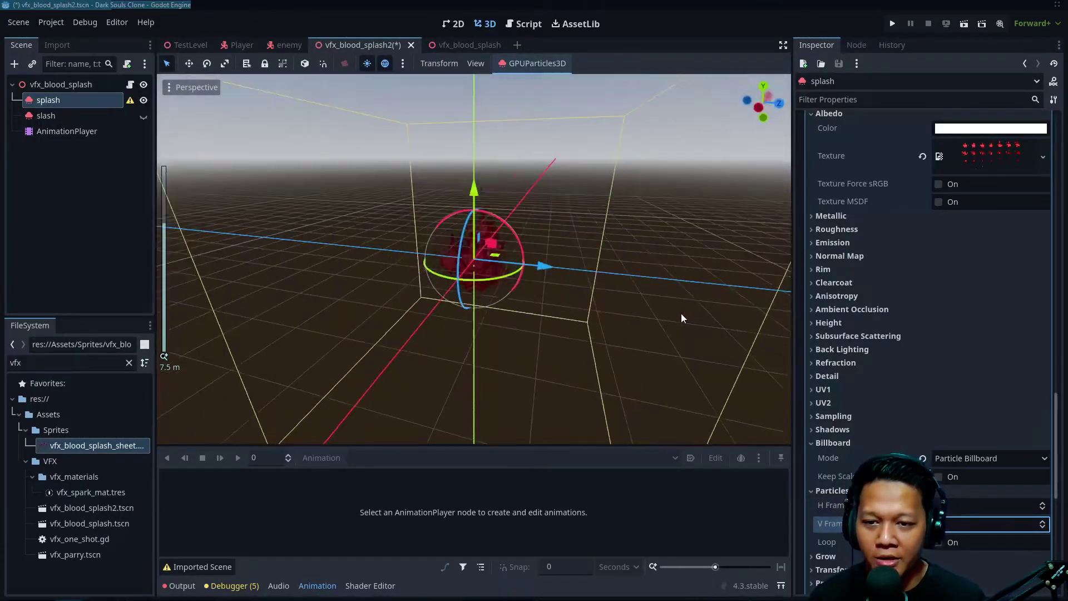
scroll(682, 317, "up", 2)
Enable Billboard Keep Scale, then collapse the billboard, animation and albedo sections
left_click(835, 443)
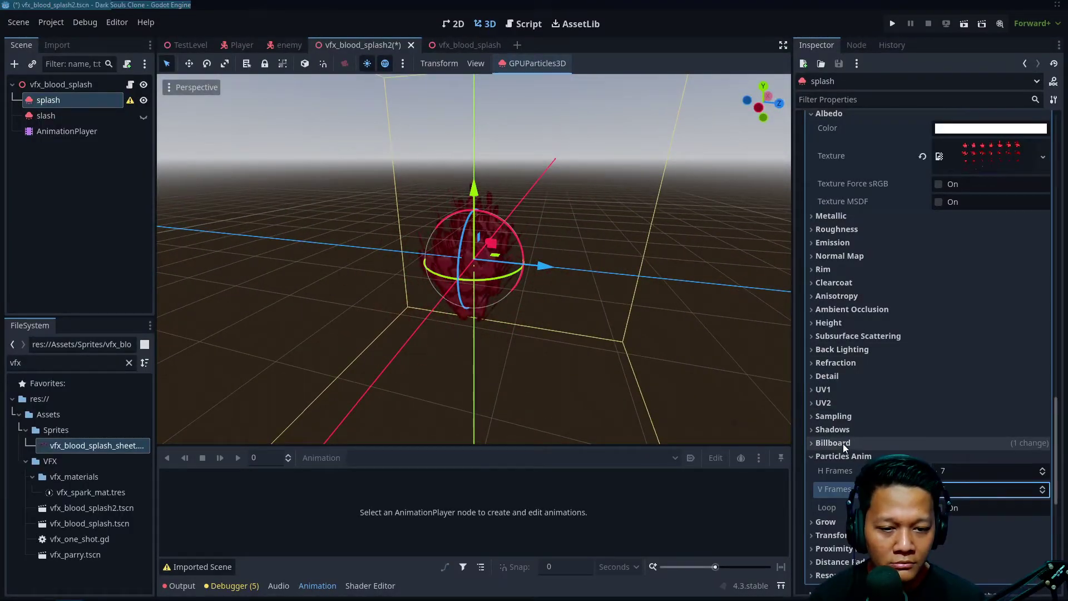
left_click(939, 477)
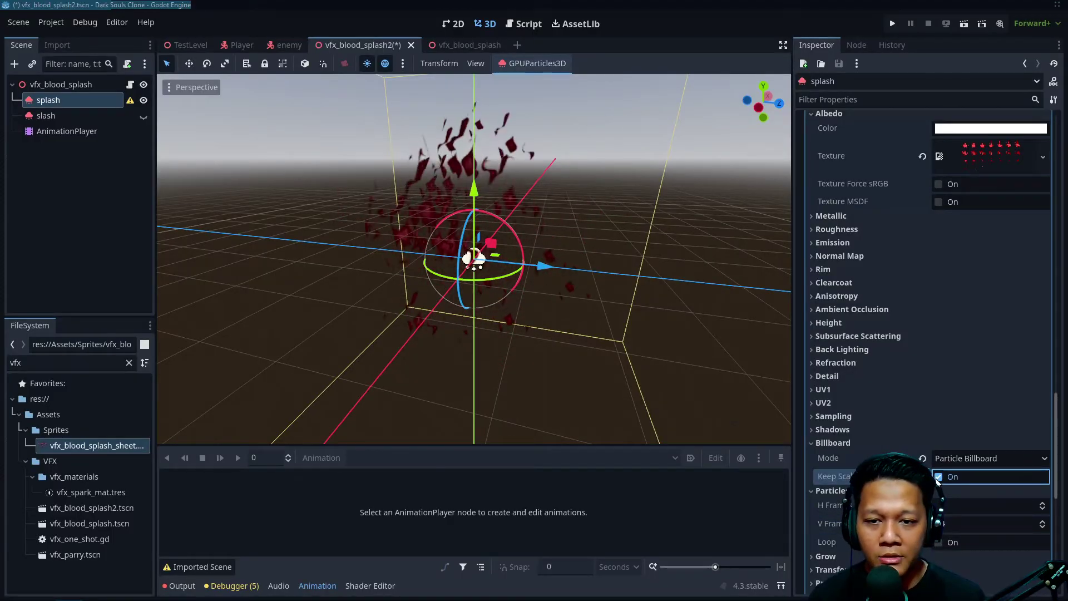
middle_click_drag(535, 225, 621, 218)
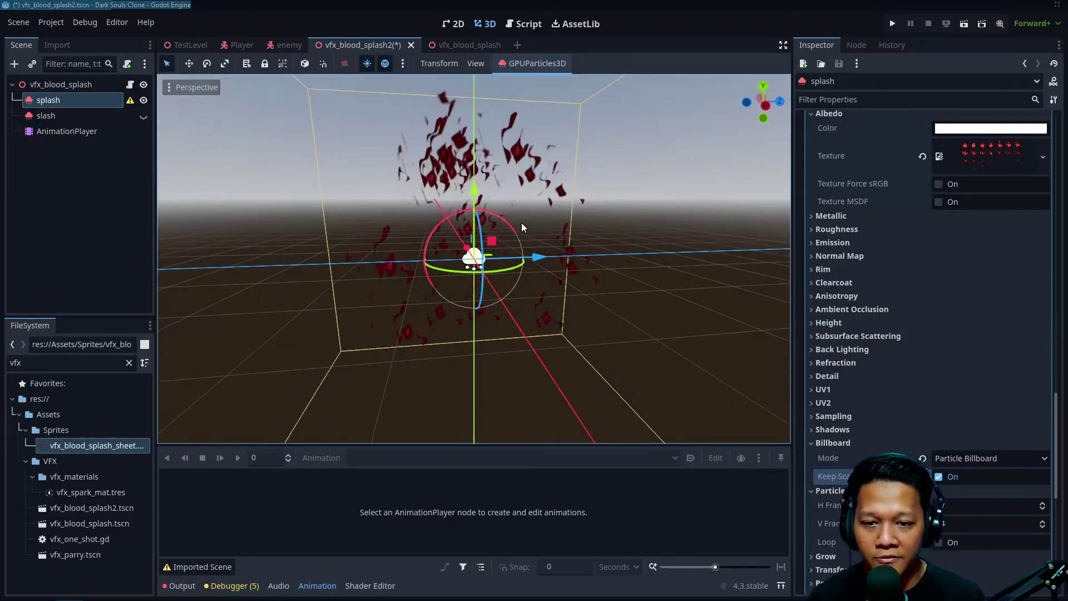
middle_click_drag(522, 223, 168, 222)
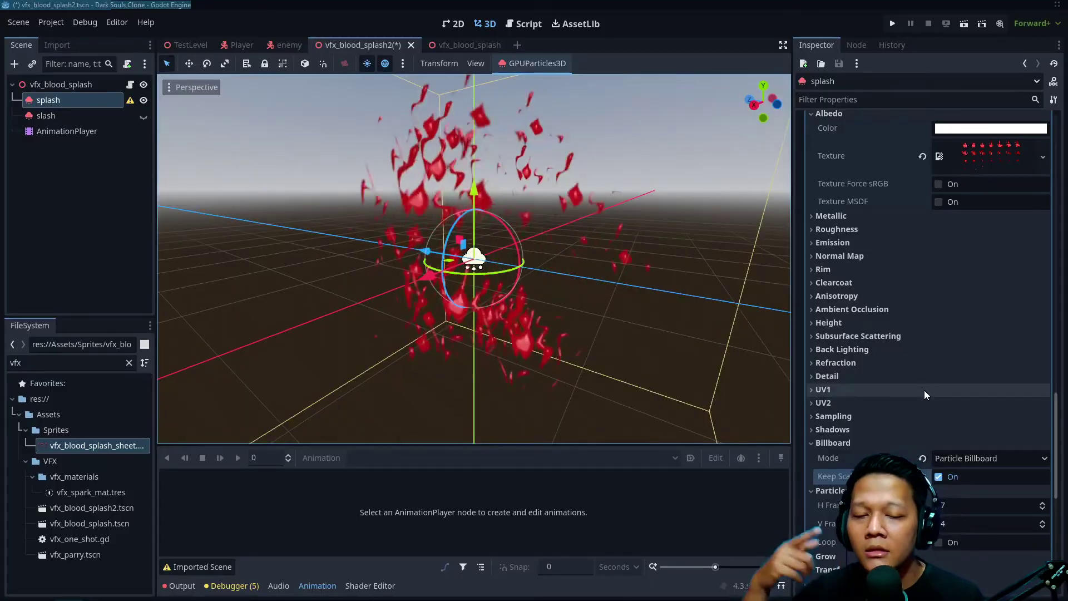
scroll(926, 390, "up", 5)
scroll(931, 391, "up", 5)
scroll(931, 390, "down", 10)
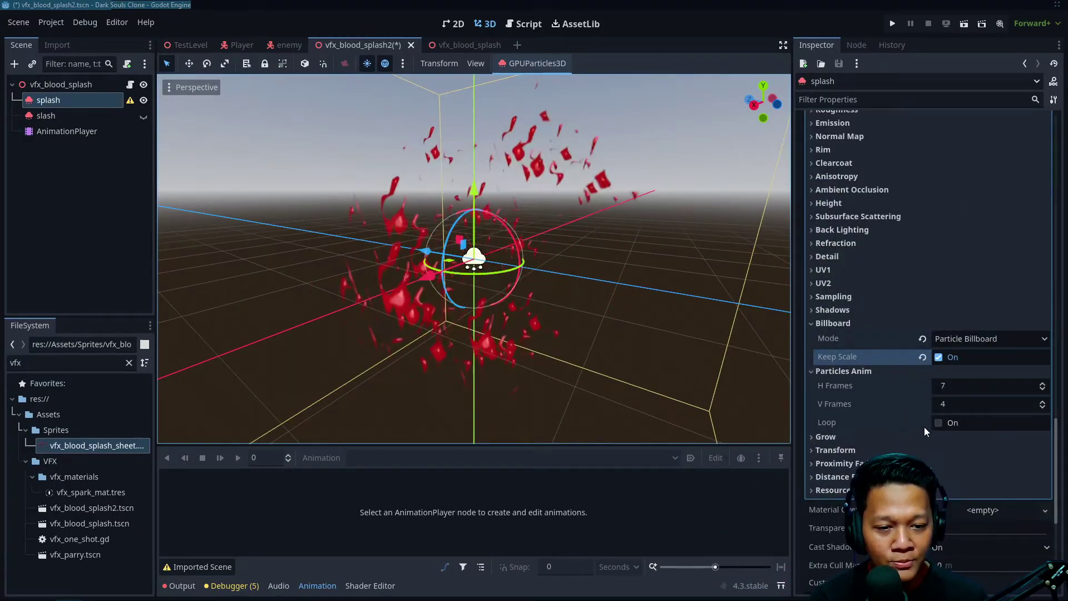
left_click(857, 370)
left_click(847, 325)
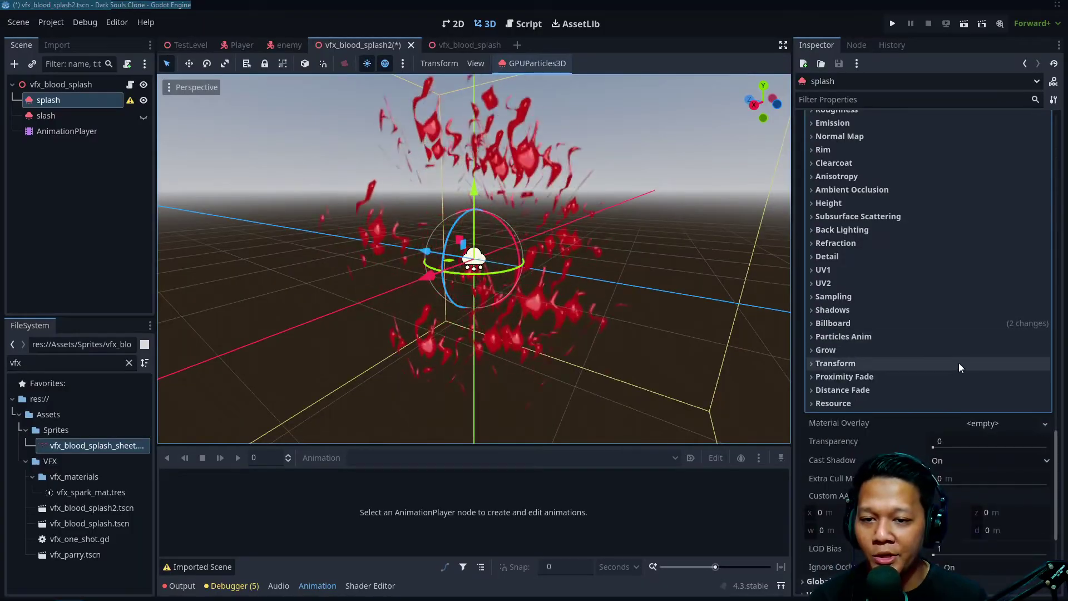
scroll(959, 363, "up", 8)
scroll(959, 364, "down", 2)
scroll(959, 363, "down", 3)
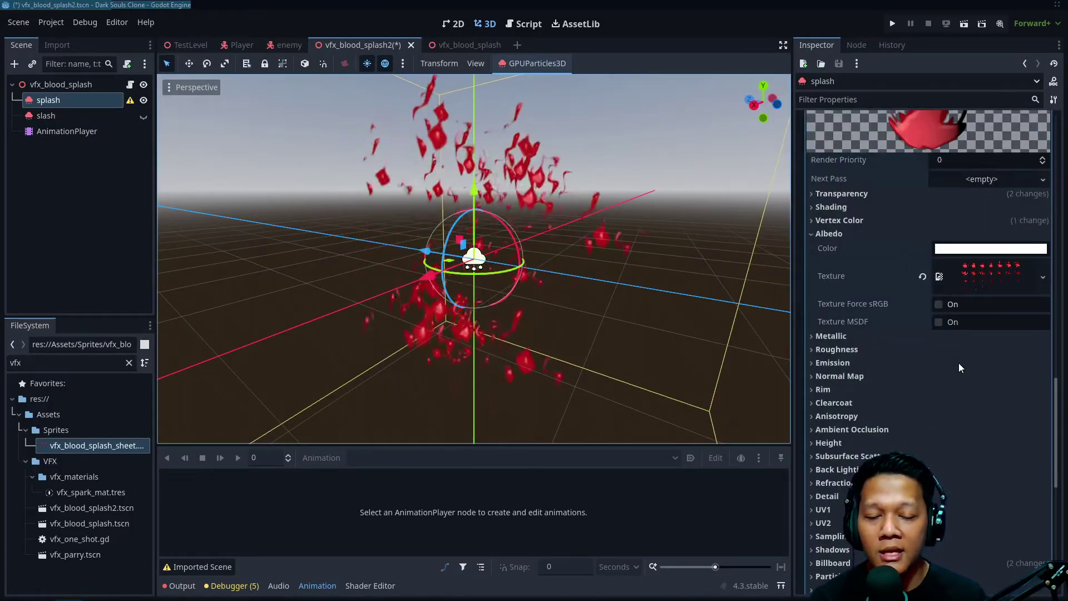
left_click(873, 233)
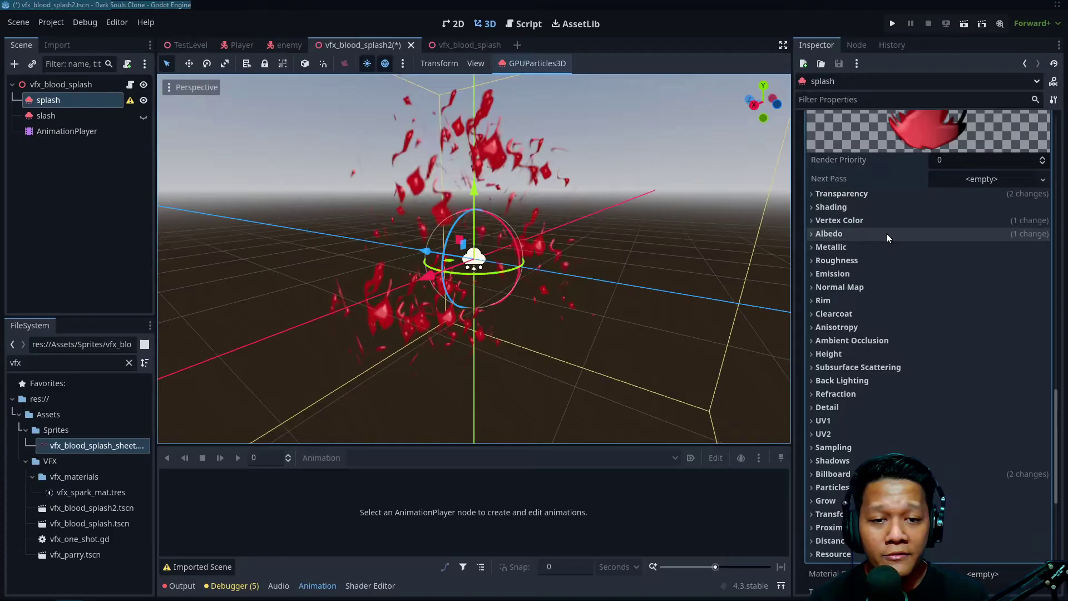
scroll(879, 364, "up", 3)
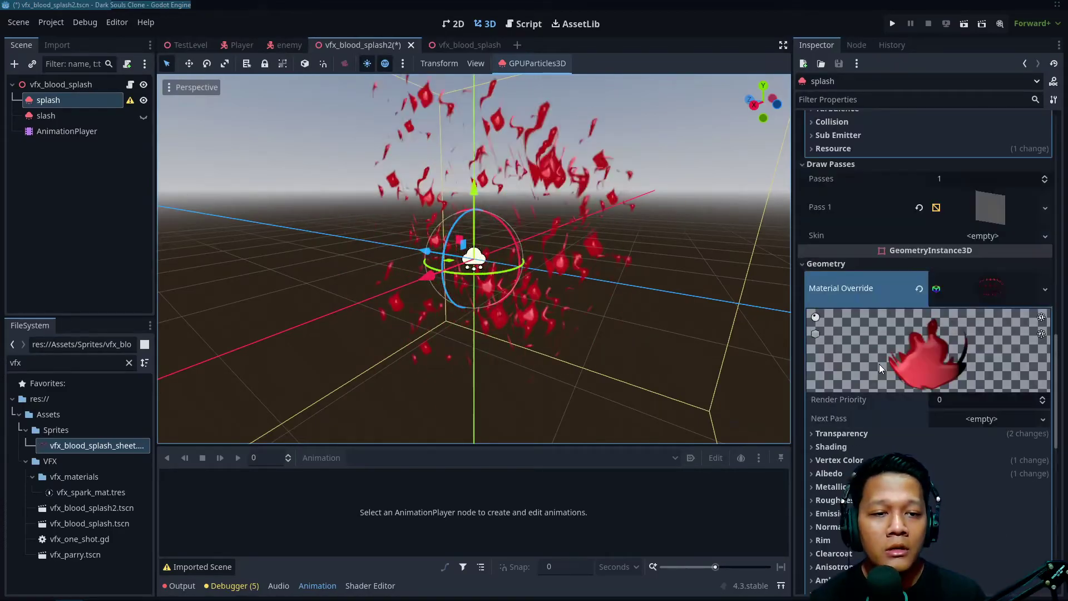
scroll(878, 364, "up", 4)
scroll(534, 260, "down", 3)
scroll(533, 261, "down", 2)
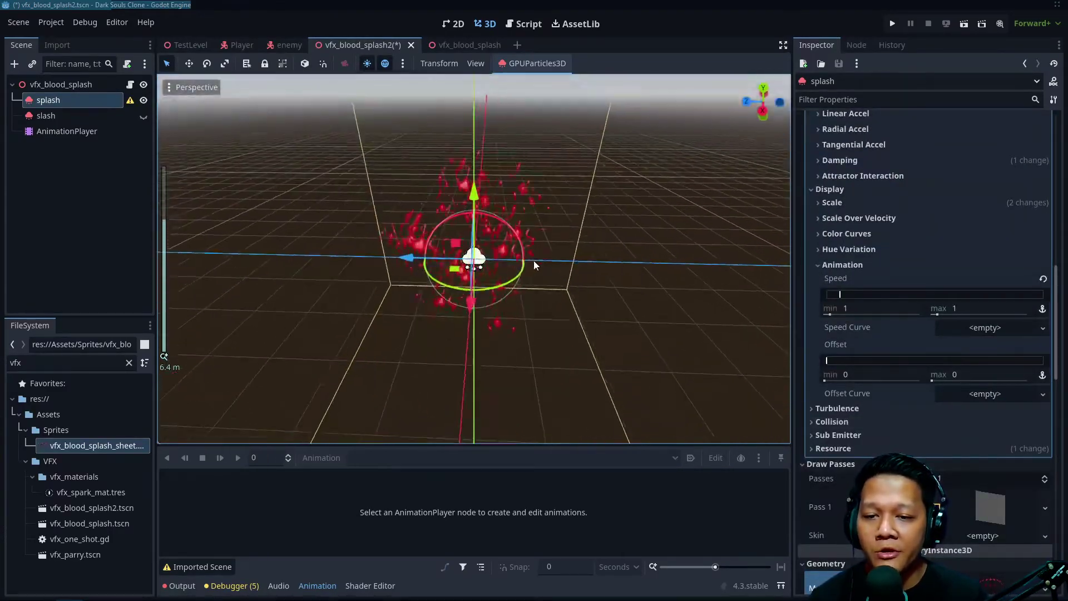
scroll(533, 260, "up", 5)
Inspect the new splash in the viewport, then compare it with the original vfx_blood_splash scene
mouse_move(485, 314)
middle_mouse_down()
mouse_move(740, 269)
mouse_move(623, 254)
mouse_move(408, 260)
mouse_move(300, 310)
mouse_move(305, 278)
mouse_move(280, 402)
mouse_move(330, 285)
mouse_move(299, 357)
mouse_move(317, 262)
middle_mouse_up()
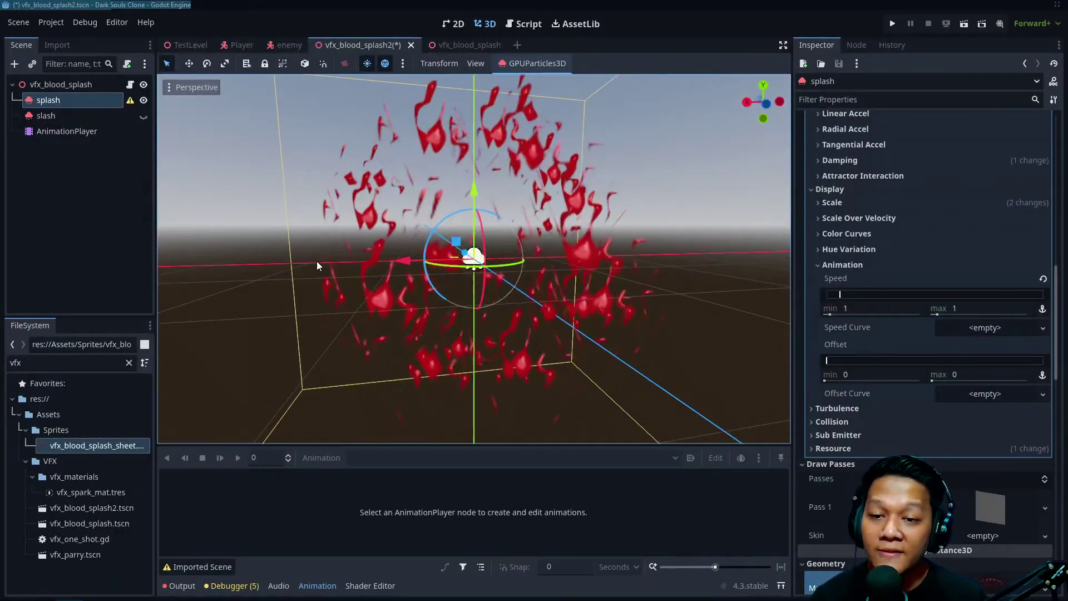
mouse_move(602, 320)
middle_mouse_down()
mouse_move(566, 271)
mouse_move(571, 308)
middle_mouse_up()
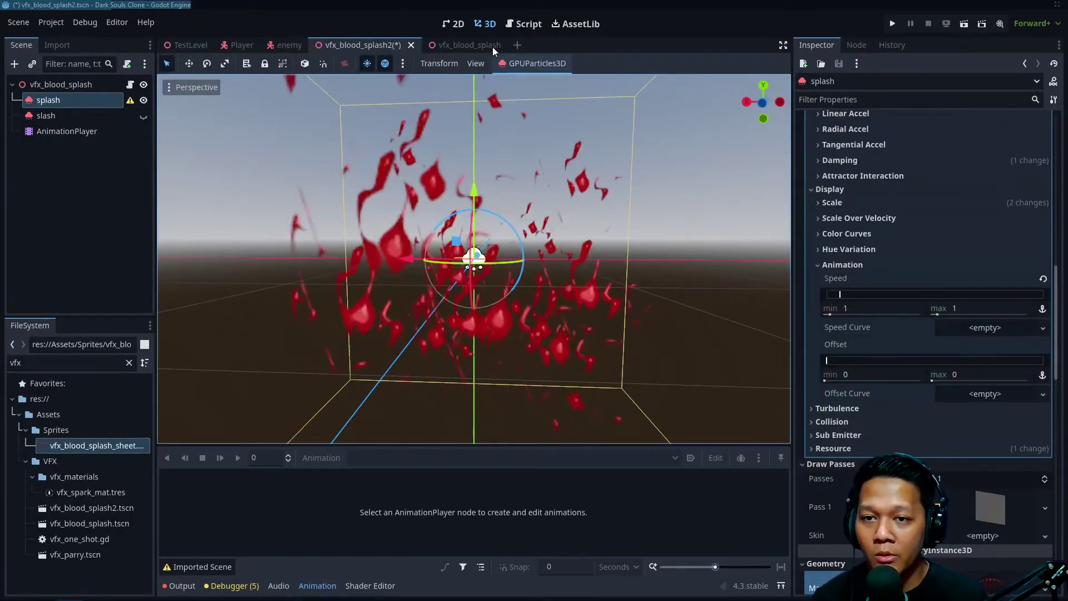
left_click(469, 45)
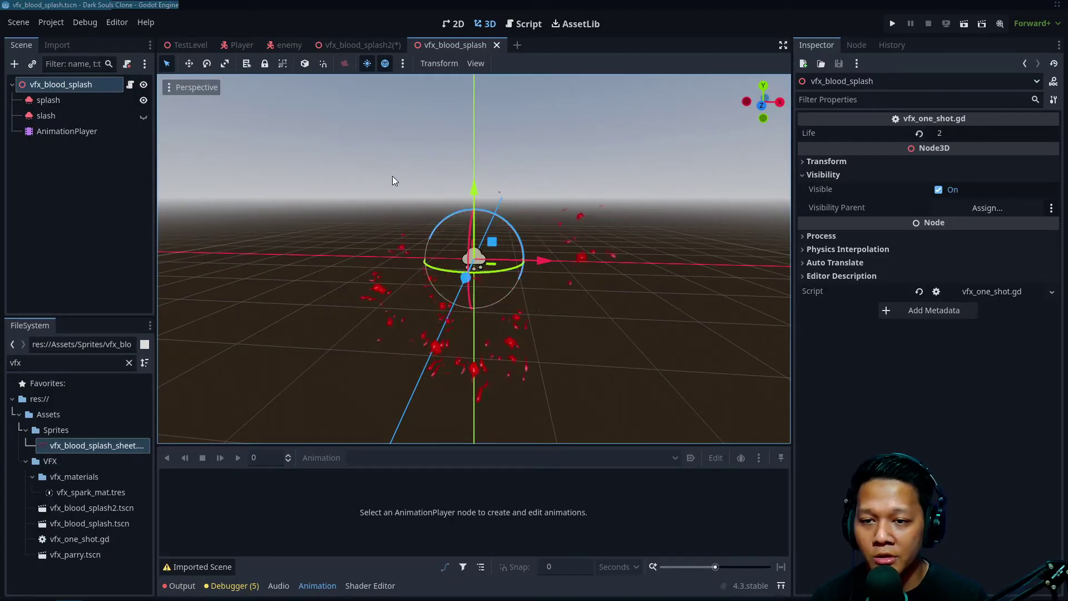
middle_click_drag(403, 277, 498, 242)
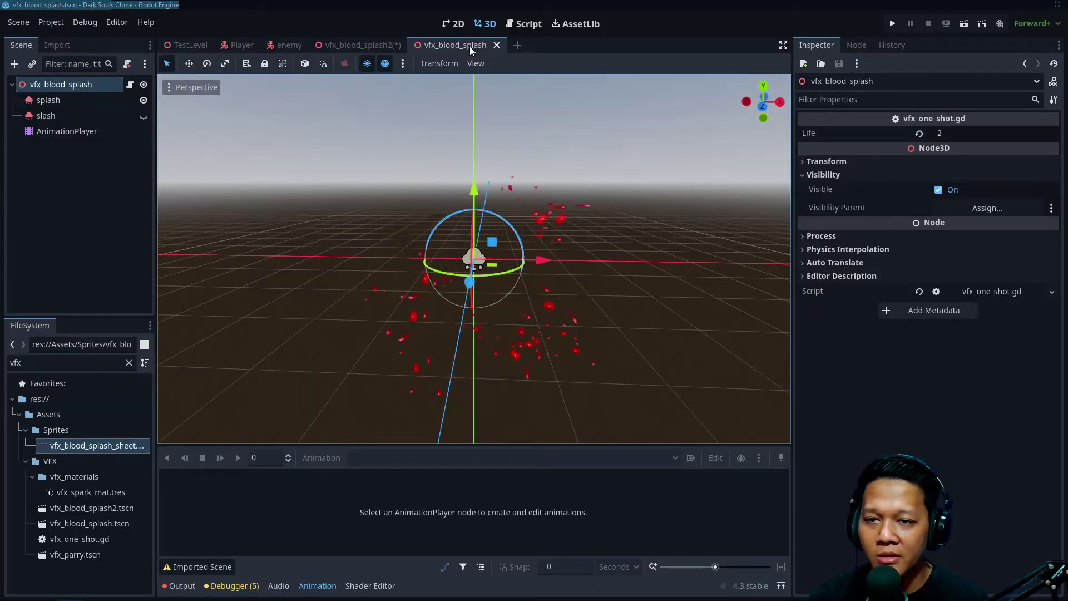
Back in vfx_blood_splash2, enable Align Y and Rotate Y, and set Transform Align to Y to Velocity
left_click(387, 51)
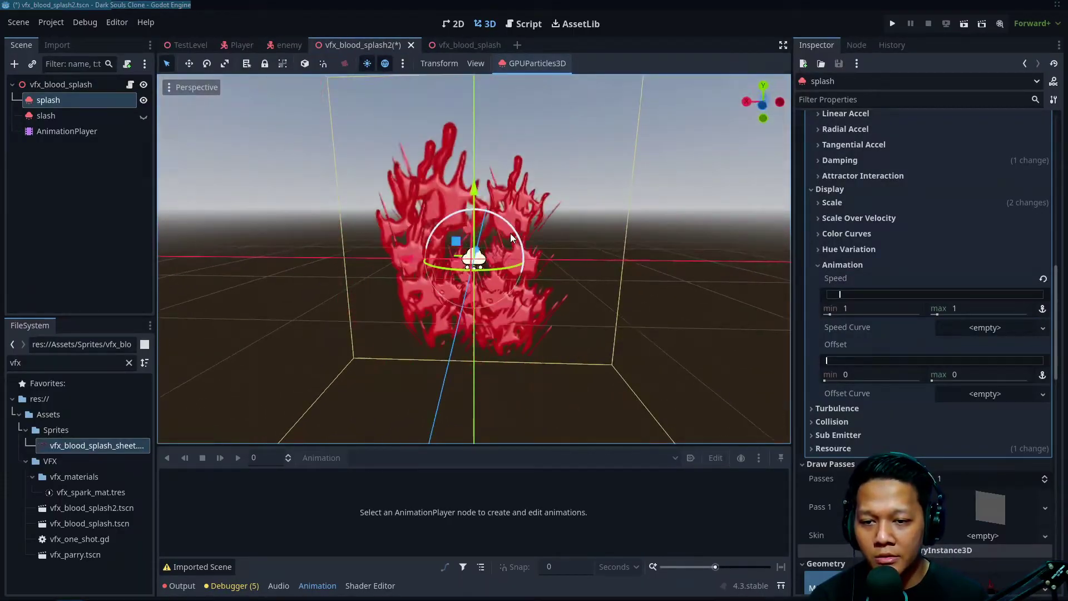
middle_click_drag(510, 233, 489, 246)
scroll(490, 246, "up", 1)
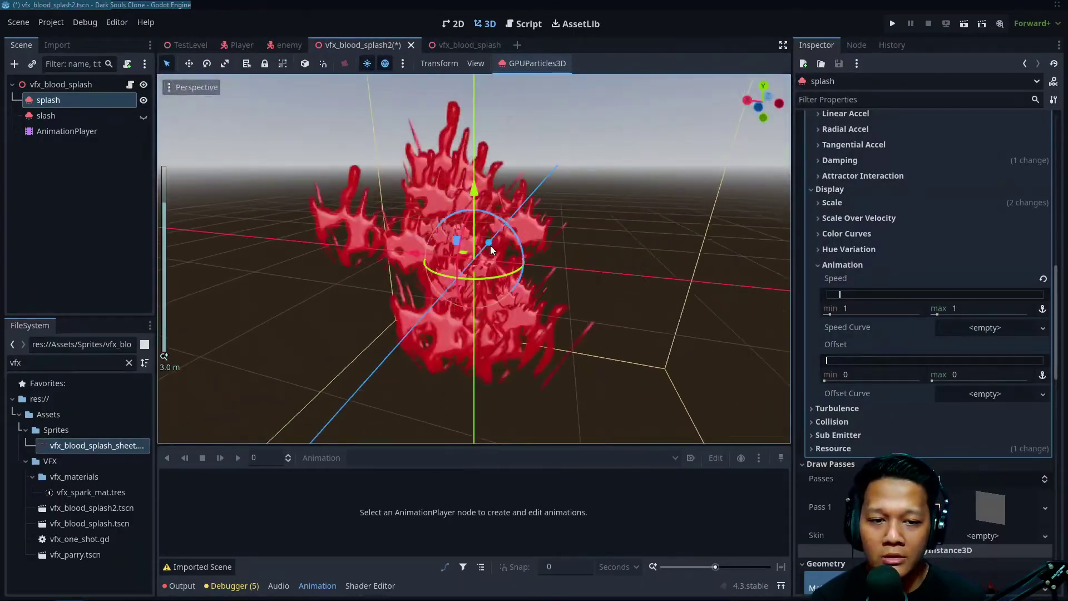
scroll(550, 208, "down", 2)
middle_click_drag(550, 209, 673, 270)
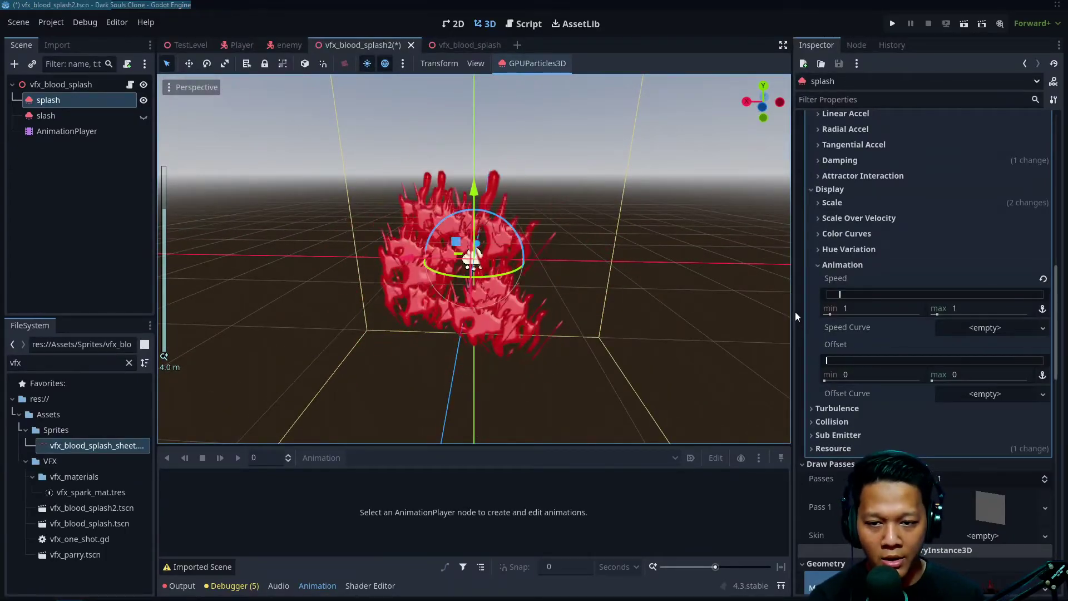
scroll(934, 332, "up", 3)
scroll(934, 331, "down", 4)
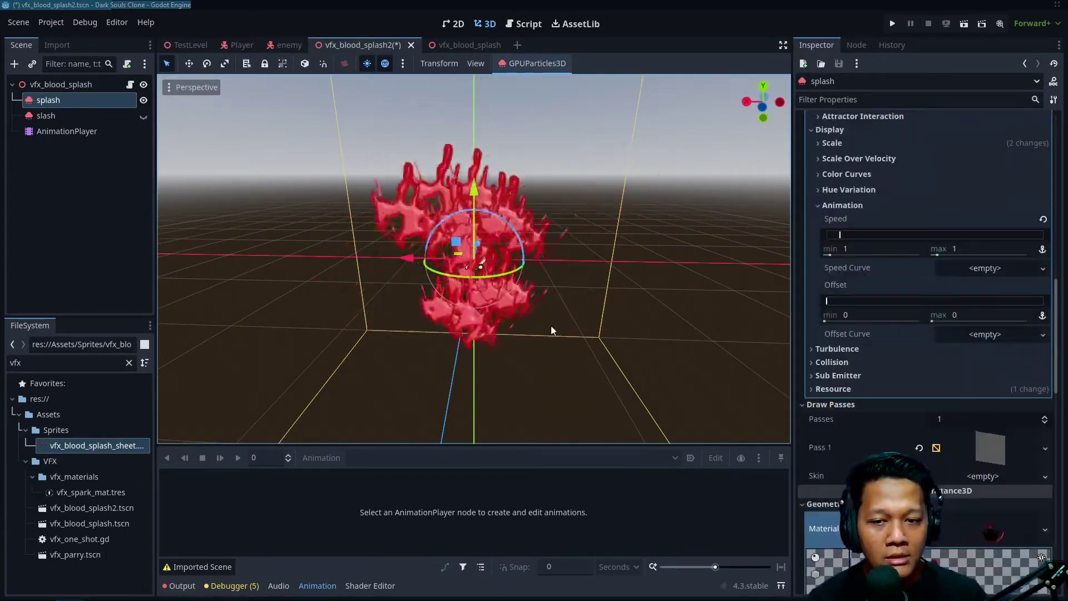
scroll(902, 342, "up", 5)
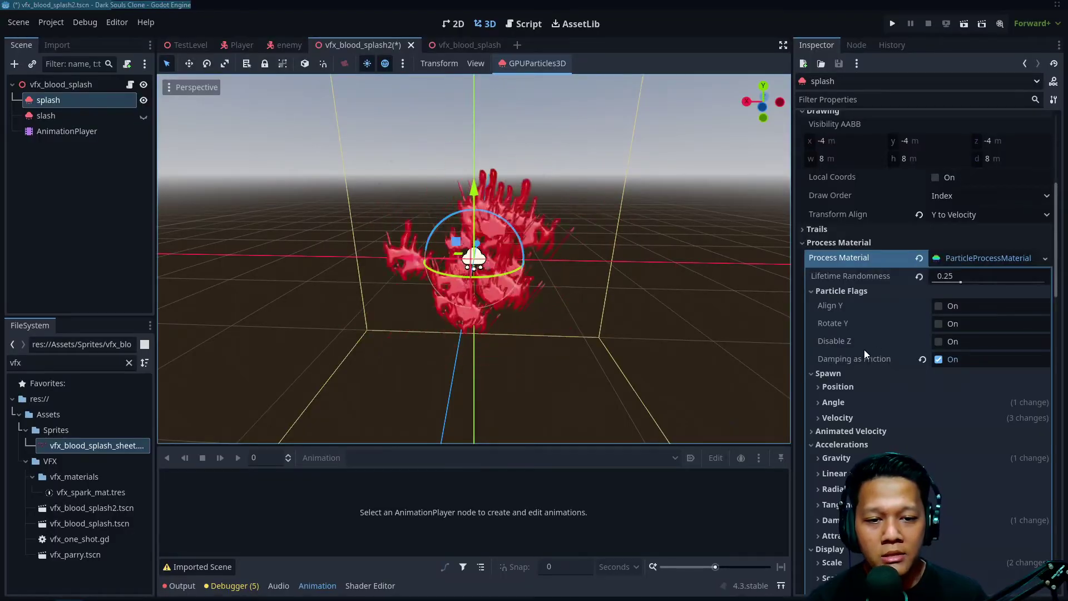
left_click(939, 307)
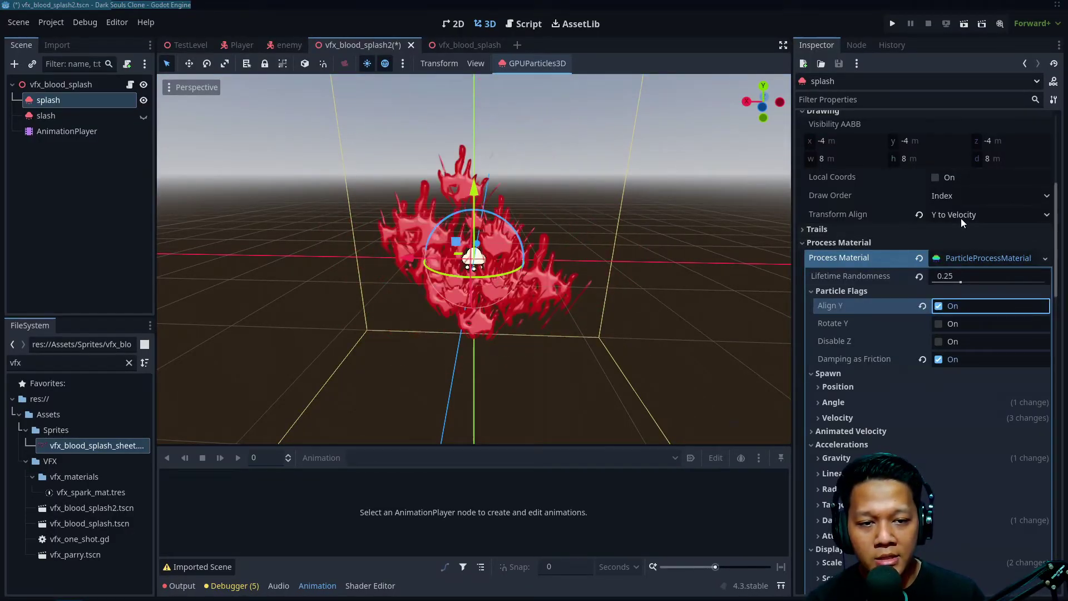
left_click(944, 219)
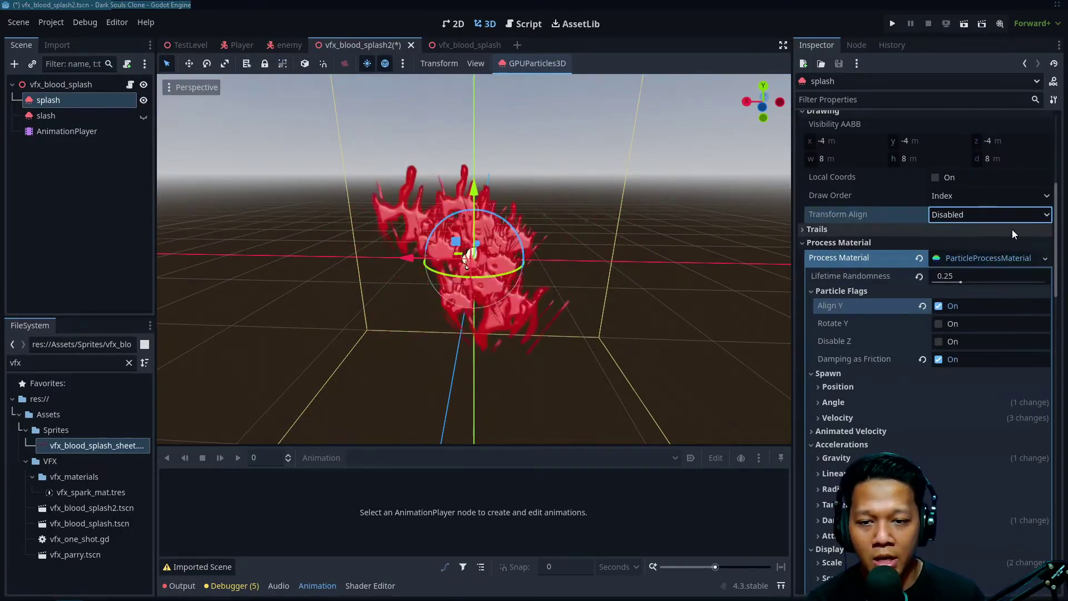
left_click(939, 307)
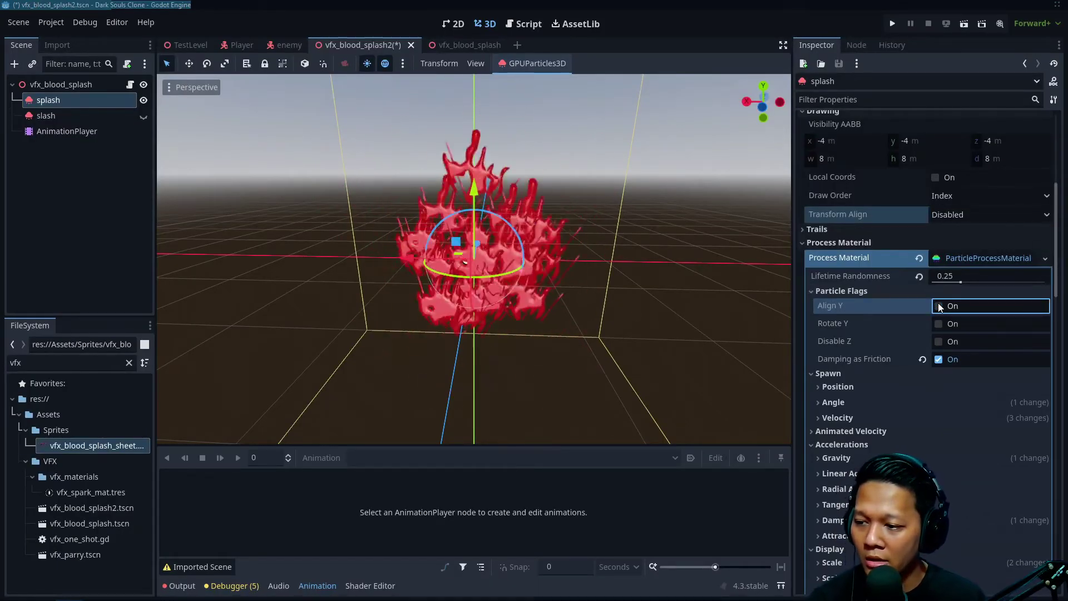
left_click(940, 306)
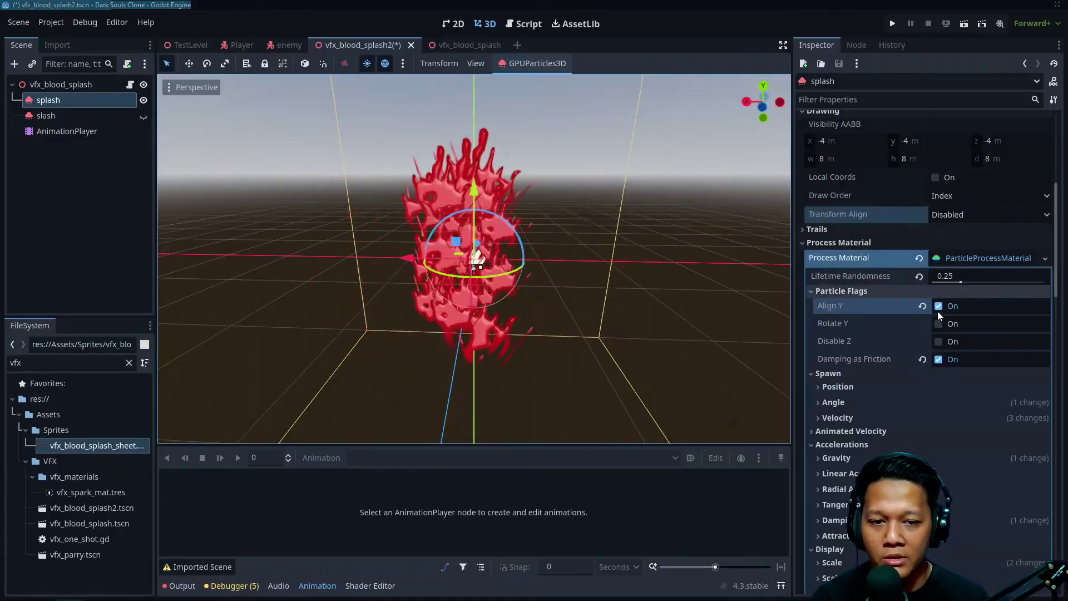
left_click(939, 324)
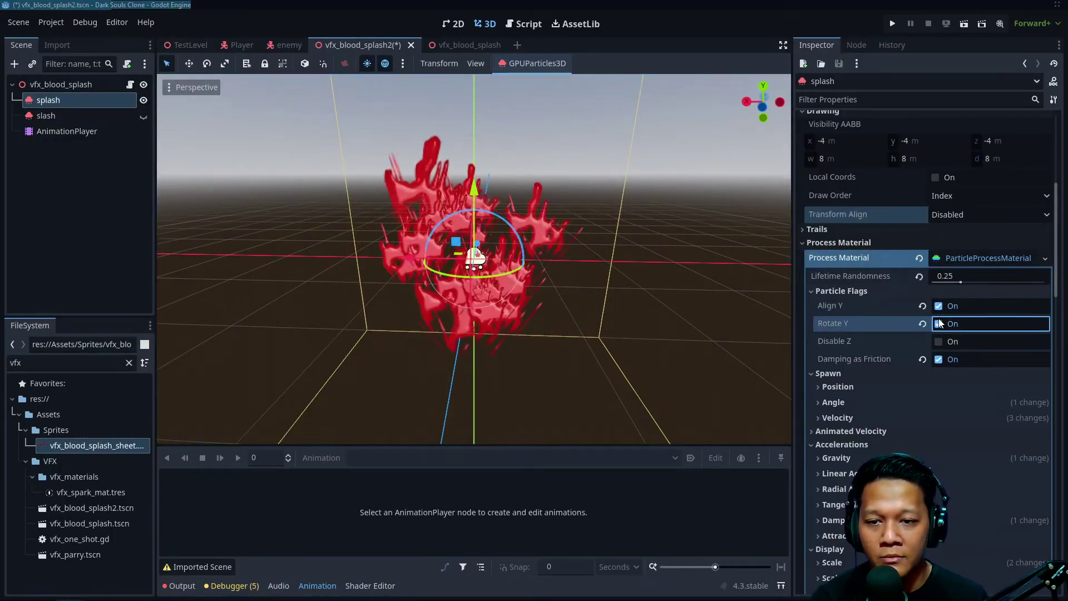
left_click(968, 214)
left_click(961, 262)
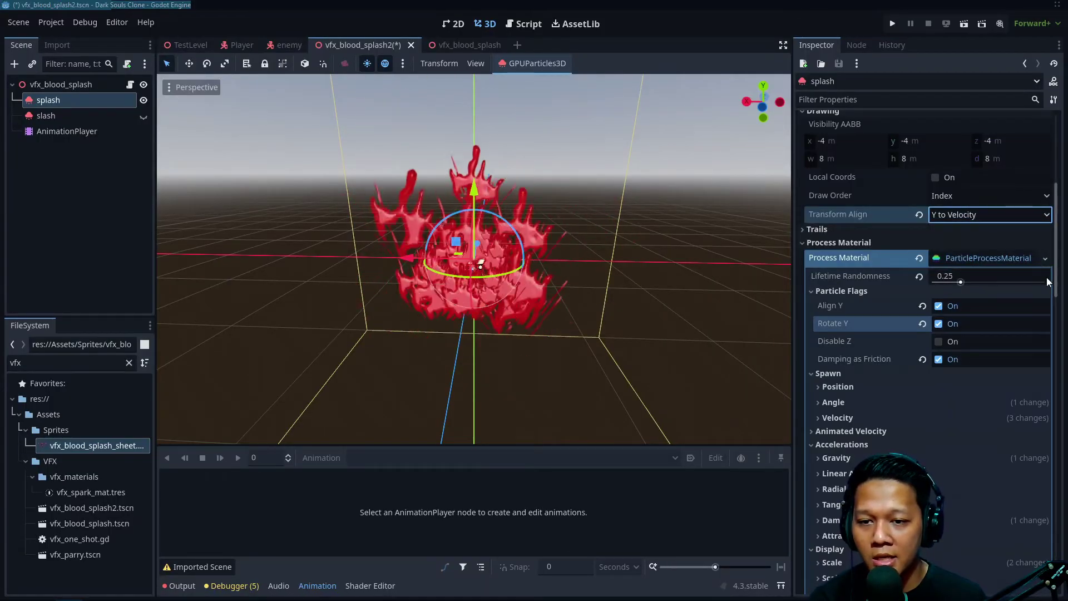
middle_click_drag(510, 314, 478, 315)
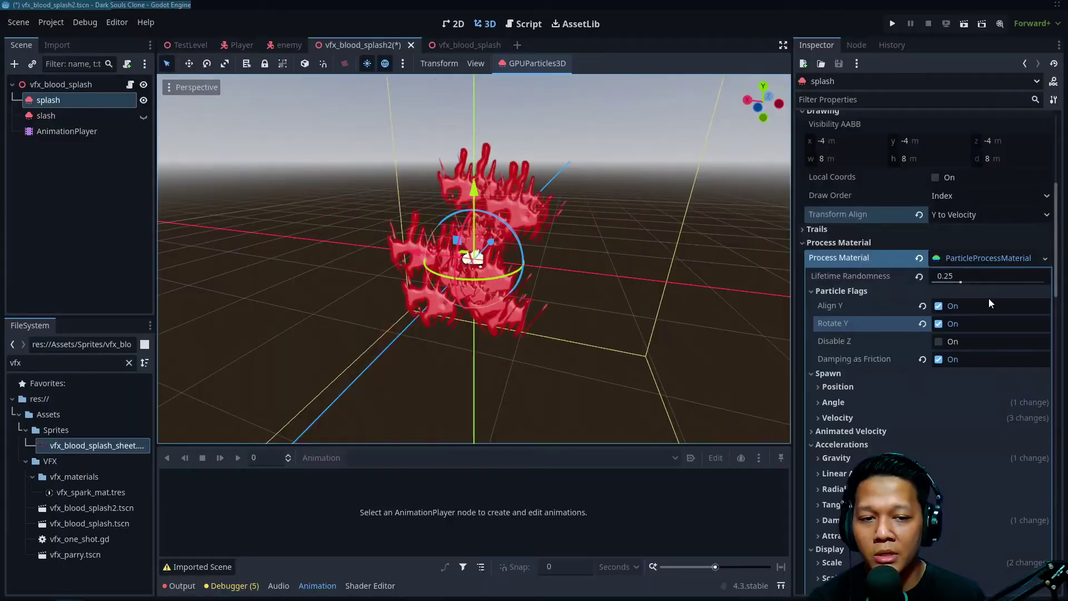
scroll(989, 302, "down", 5)
scroll(939, 324, "down", 5)
scroll(1012, 361, "down", 5)
scroll(1001, 364, "down", 3)
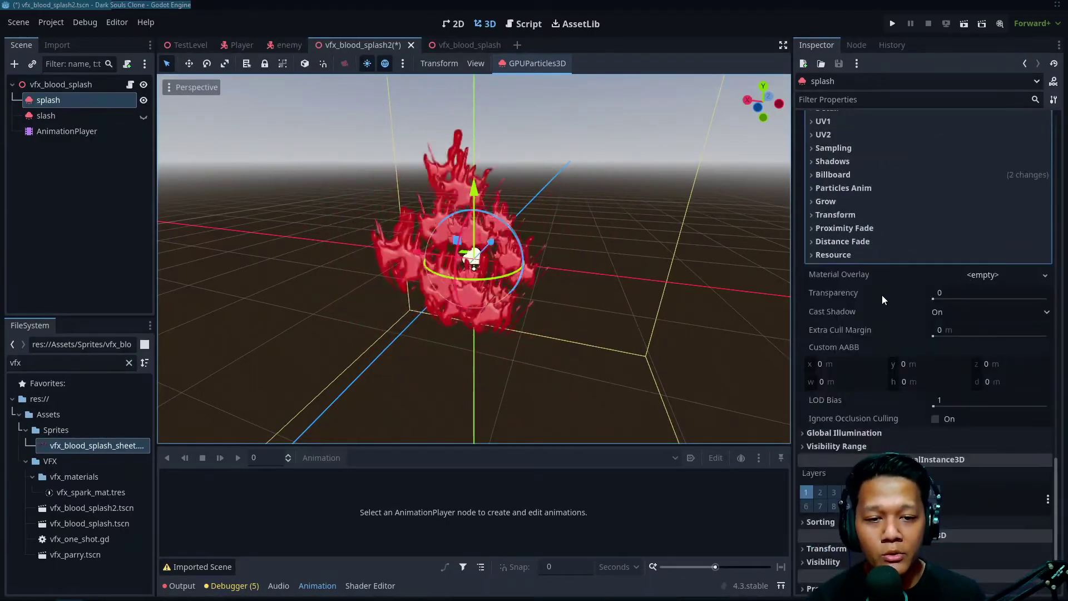
Keep Billboard Mode as Particle Billboard and convert the Material Override to a ShaderMaterial
left_click(854, 173)
left_click(955, 187)
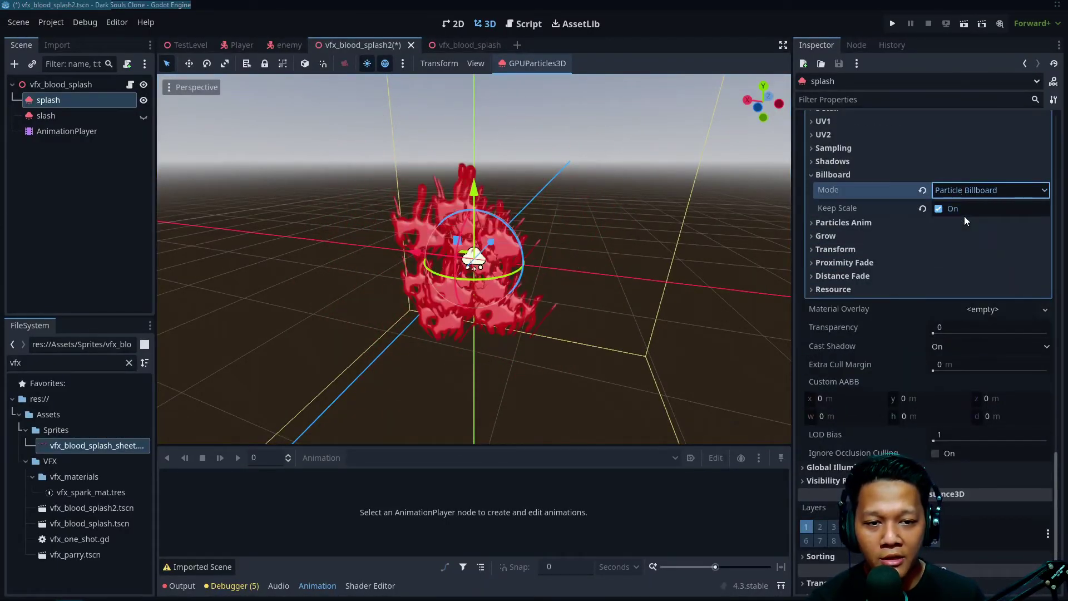
scroll(955, 197, "up", 2)
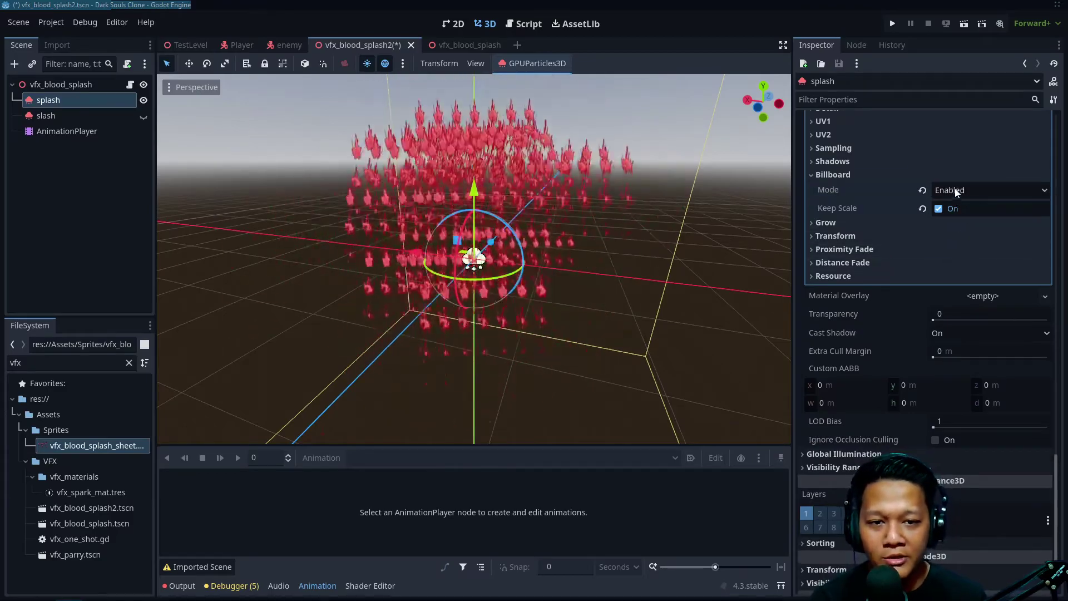
left_click(955, 188)
left_click(955, 252)
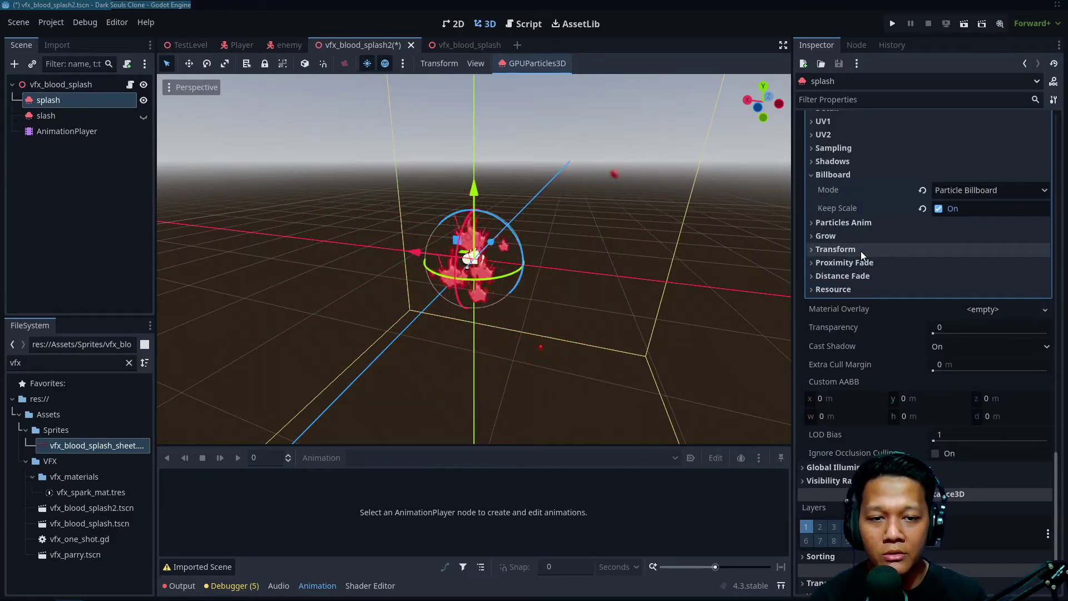
scroll(918, 292, "up", 3)
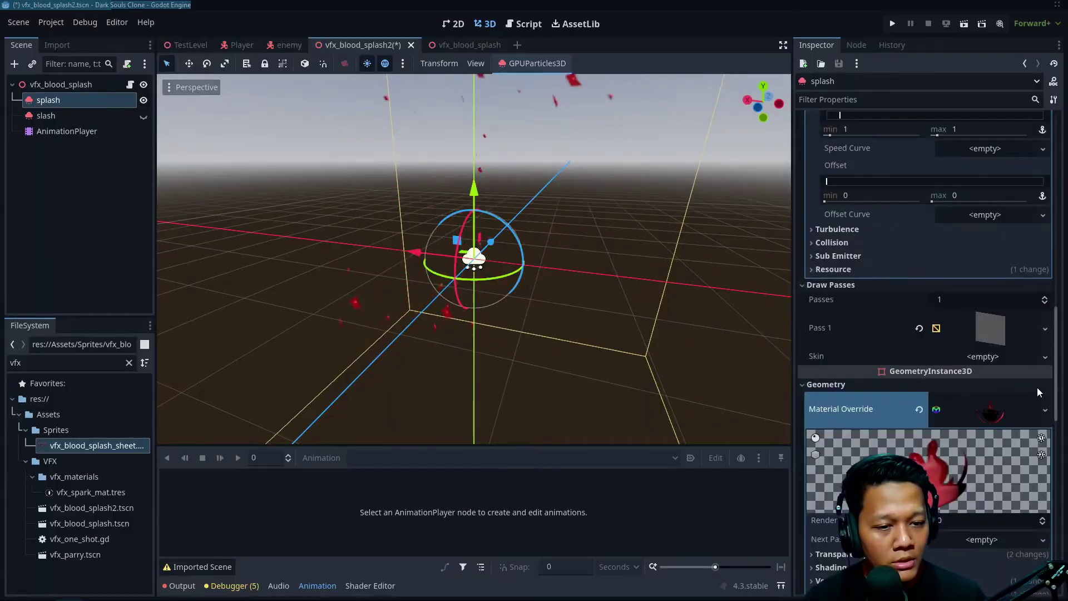
scroll(919, 266, "up", 4)
left_click(1045, 169)
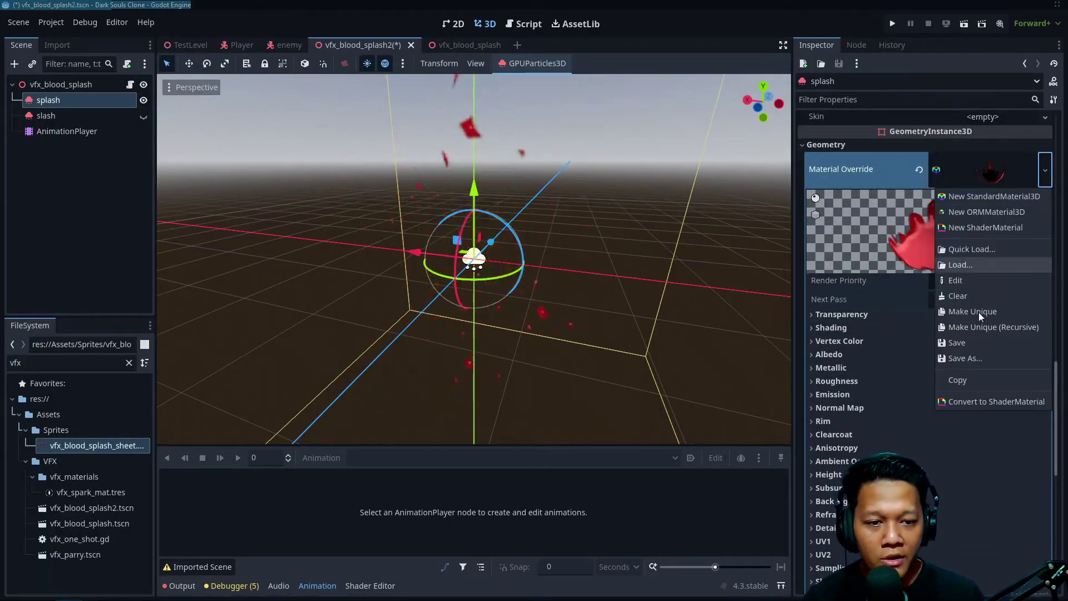
left_click(987, 404)
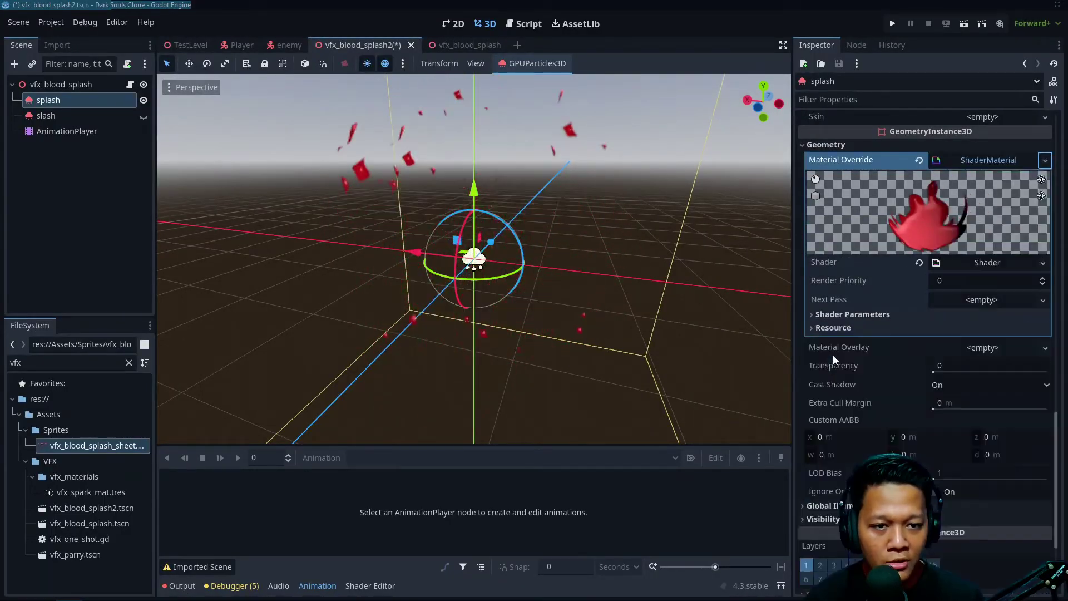
Open the converted ShaderMaterial's shader code in the Shader Editor
left_click(1010, 173)
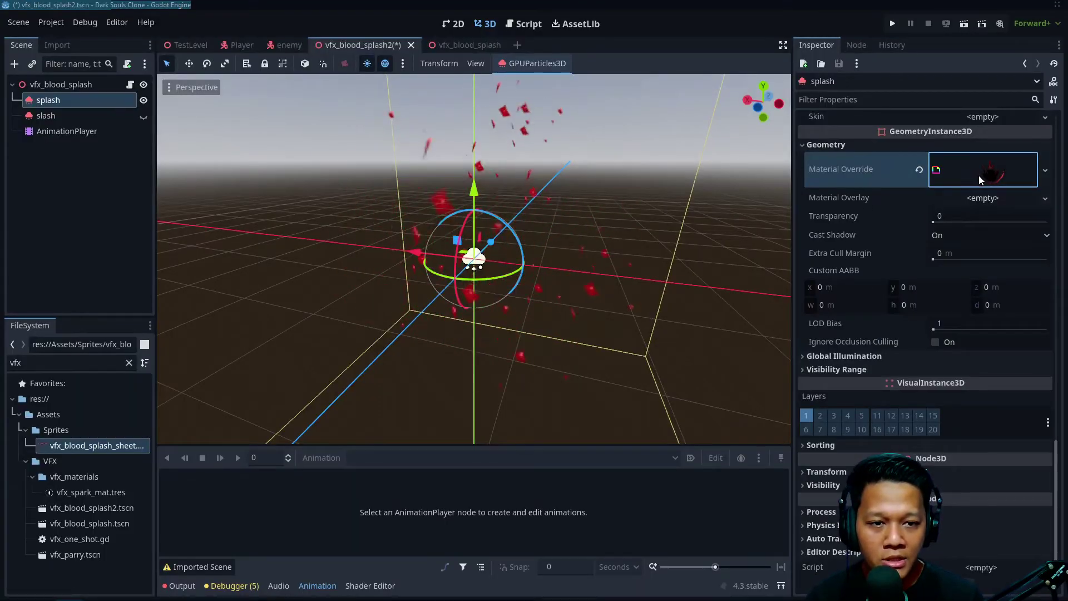
left_click(979, 175)
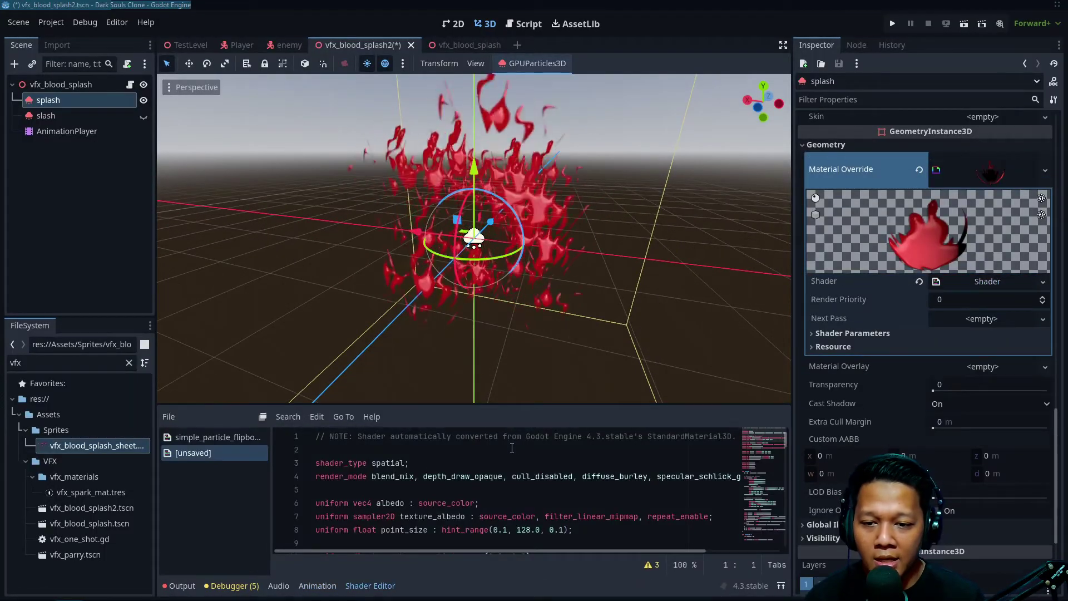
scroll(501, 310, "down", 7)
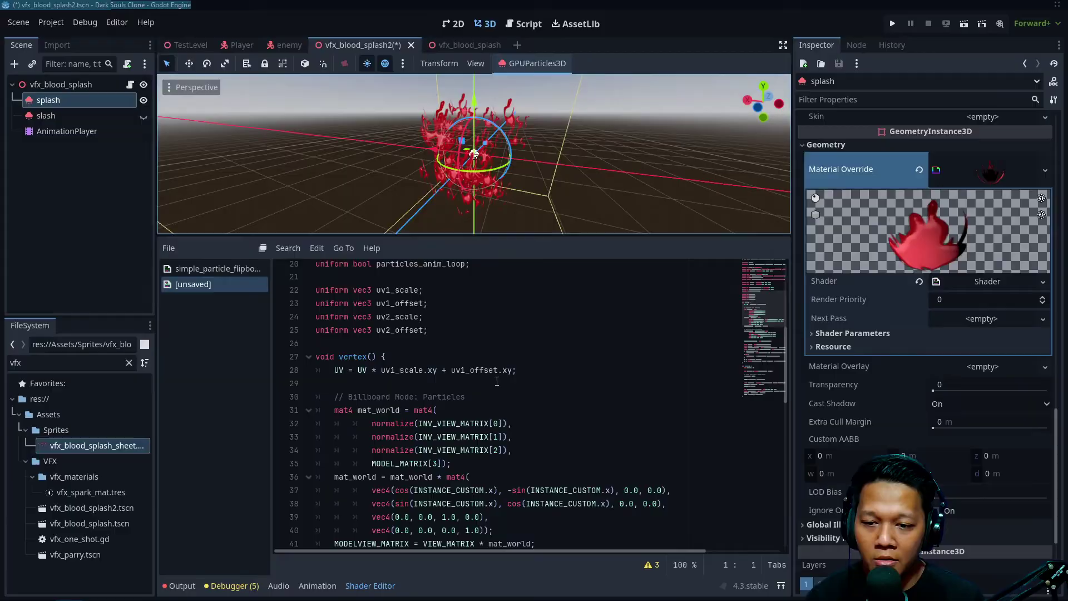
scroll(499, 381, "down", 5)
scroll(558, 404, "down", 3)
scroll(548, 395, "up", 1)
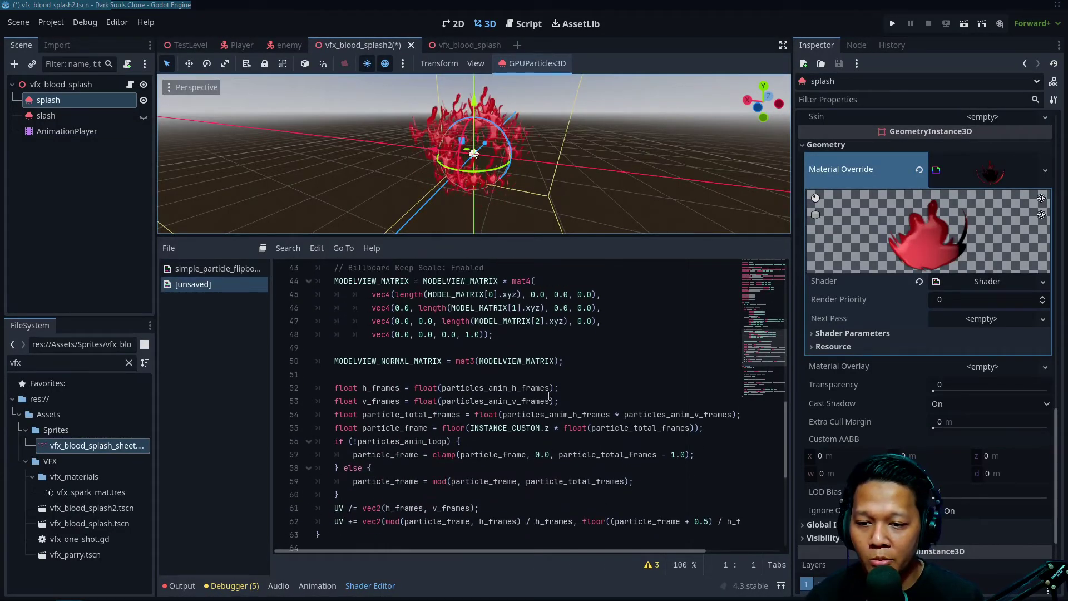
left_click_drag(576, 359, 300, 431)
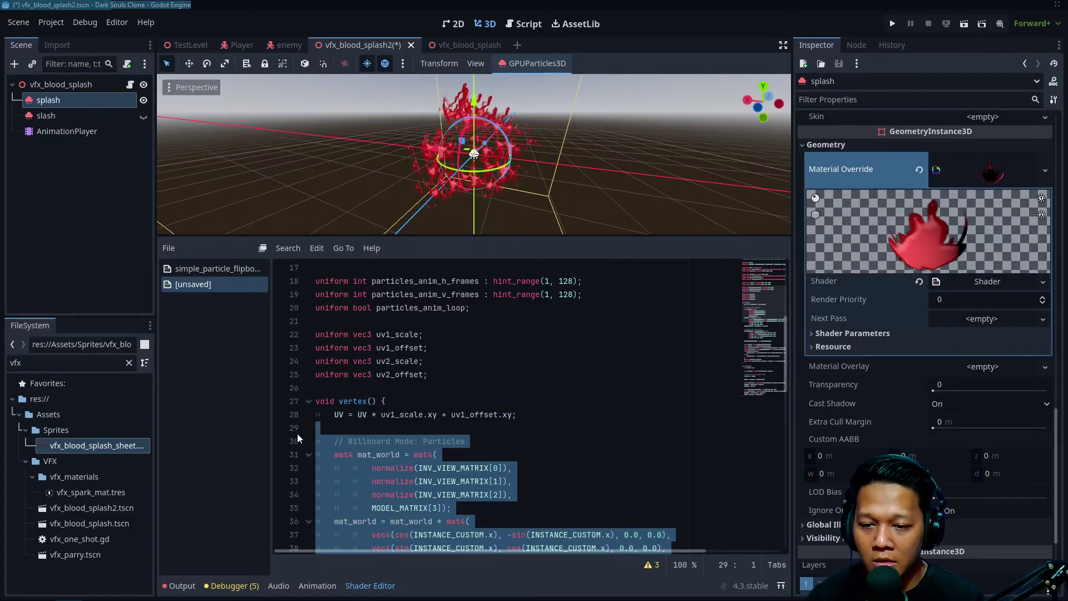
Delete the Billboard Mode matrix lines from vertex(), keeping only the UV scale-and-offset line
key("Delete")
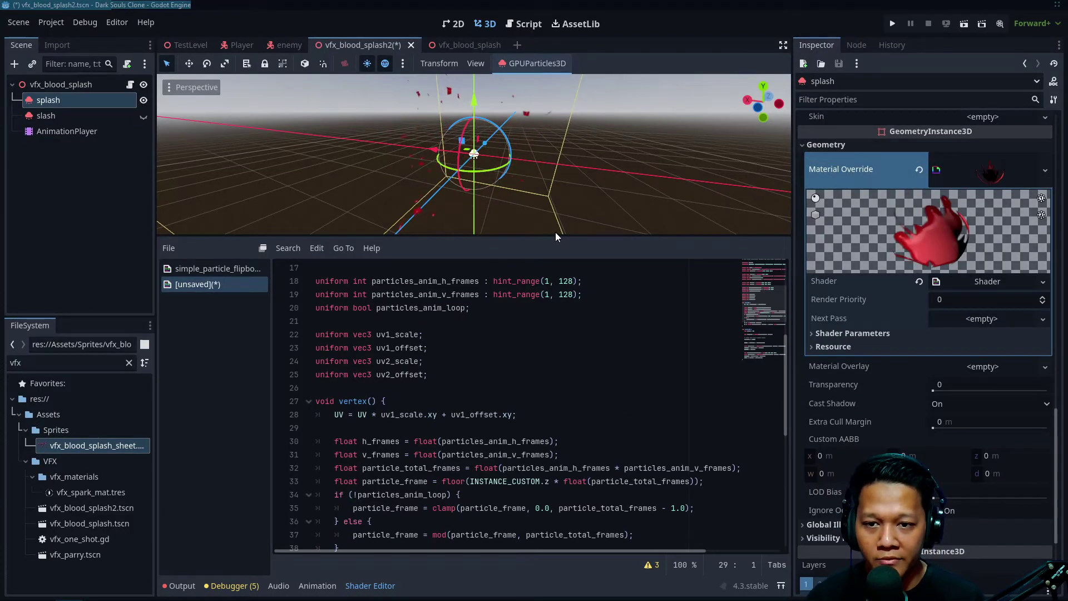
left_click_drag(554, 237, 554, 344)
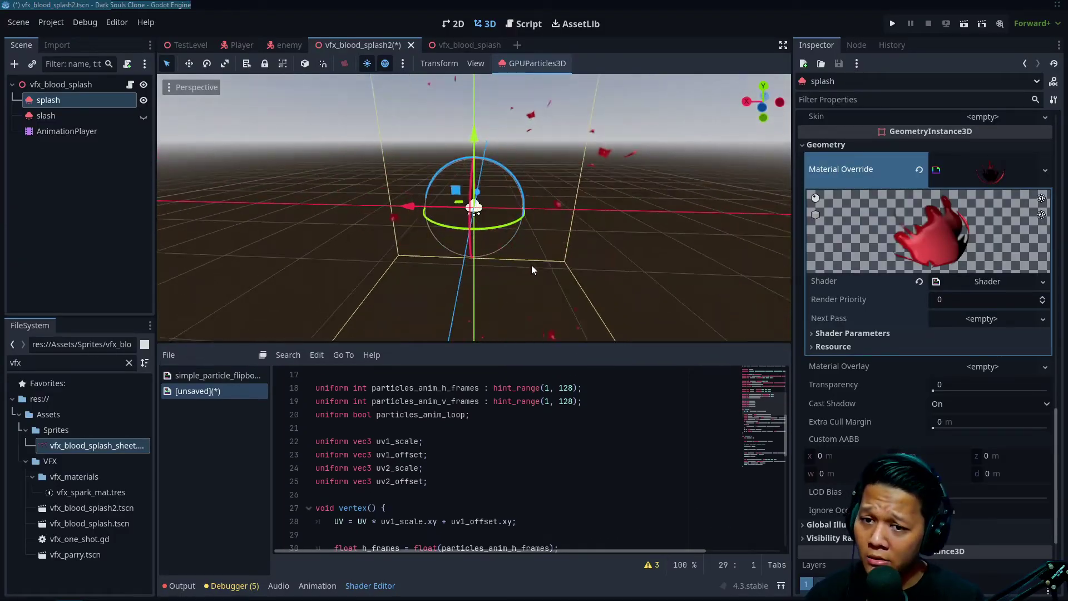
scroll(501, 459, "down", 4)
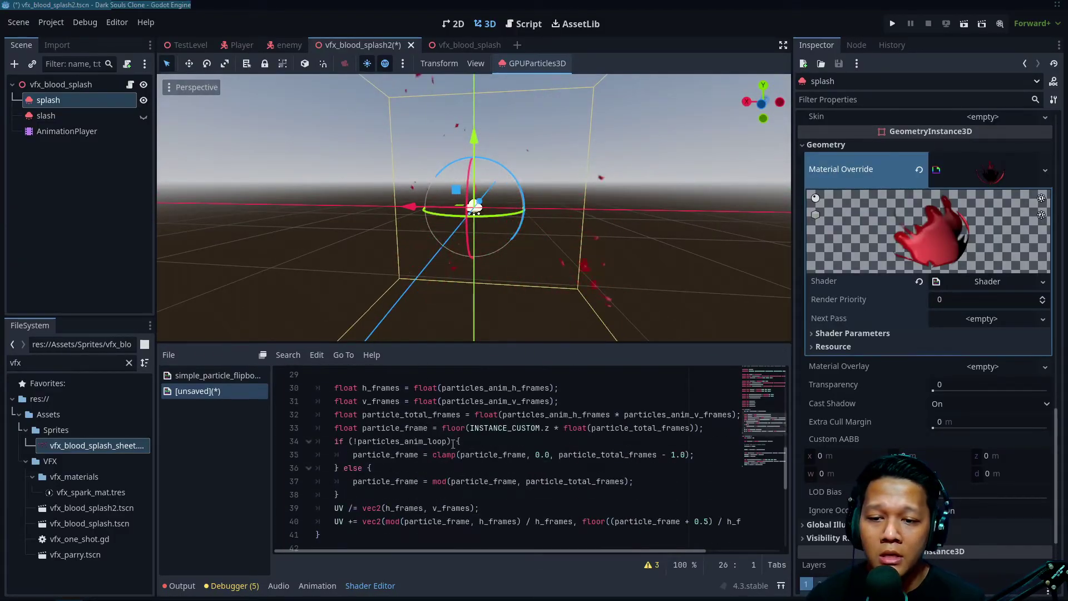
left_click(465, 415)
scroll(426, 504, "up", 3)
left_click_drag(334, 508, 468, 551)
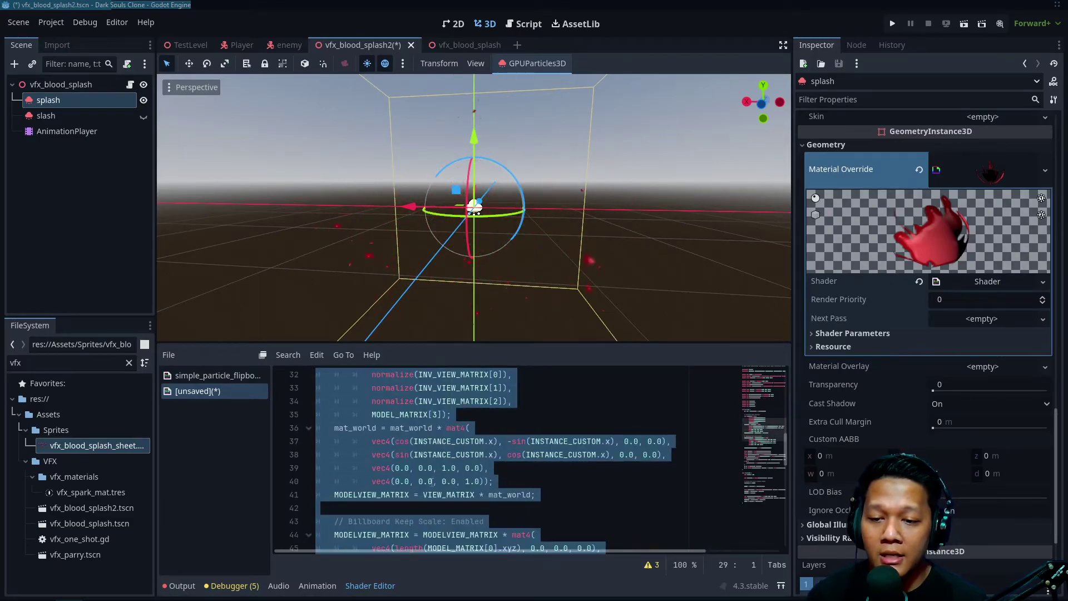
key("BackSpace")
left_click(501, 428)
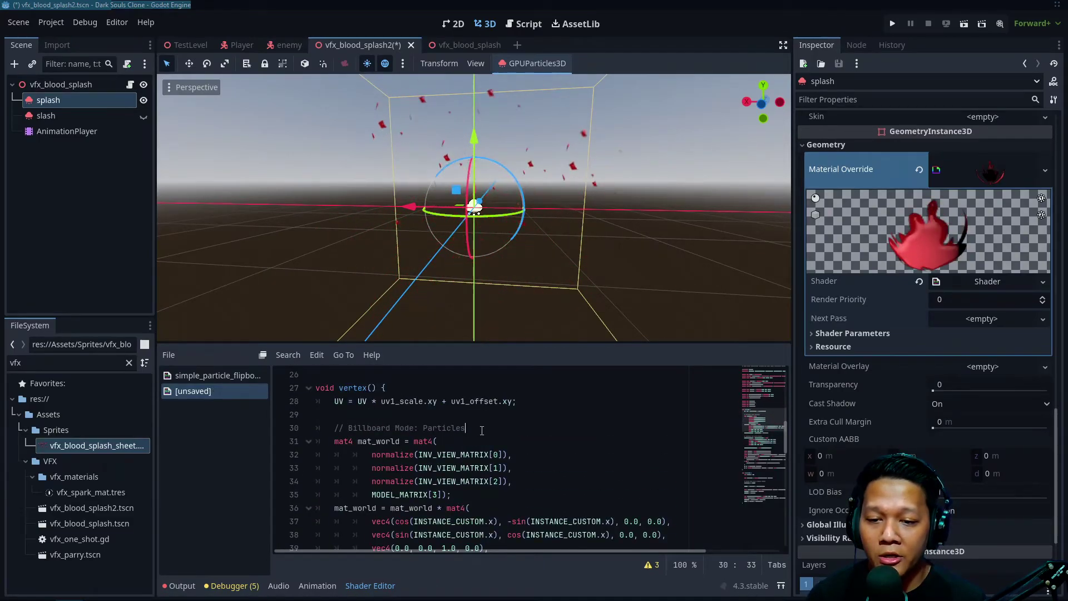
scroll(554, 460, "down", 3)
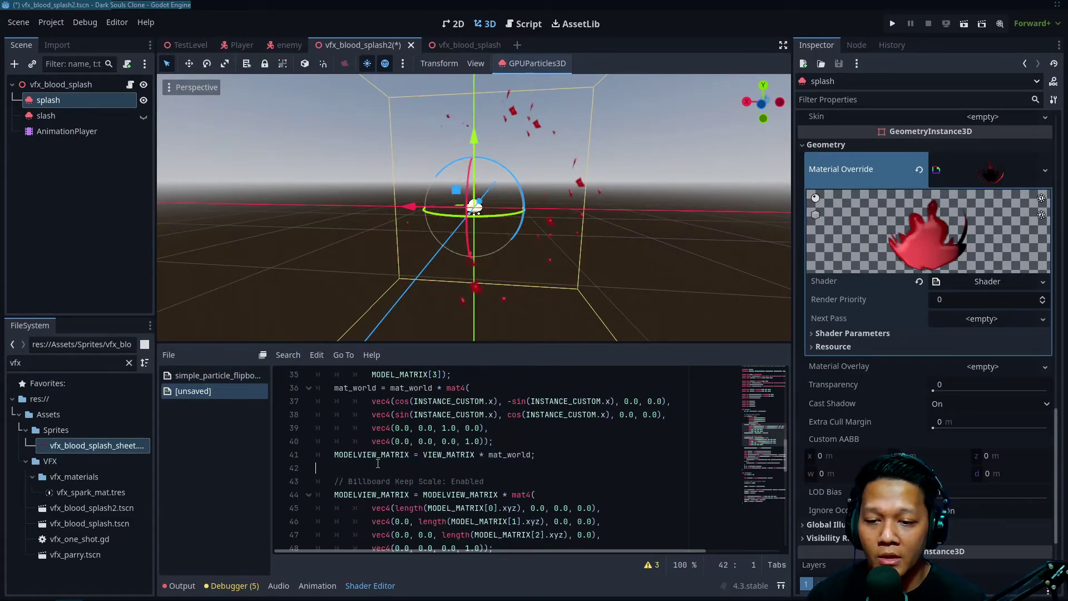
left_click_drag(334, 456, 419, 456)
left_click_drag(539, 456, 307, 525)
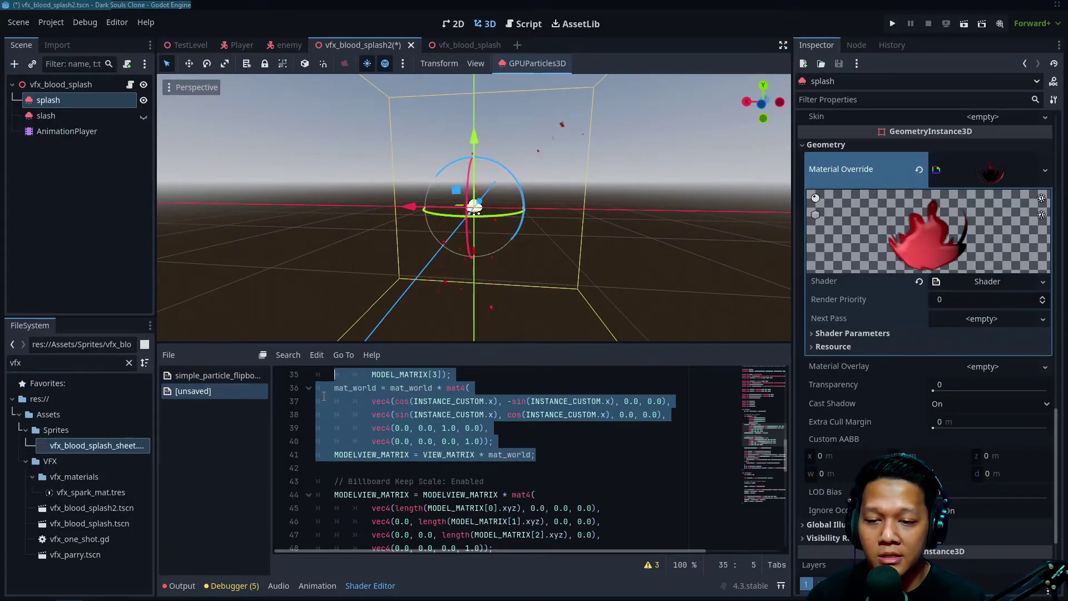
left_click(495, 494)
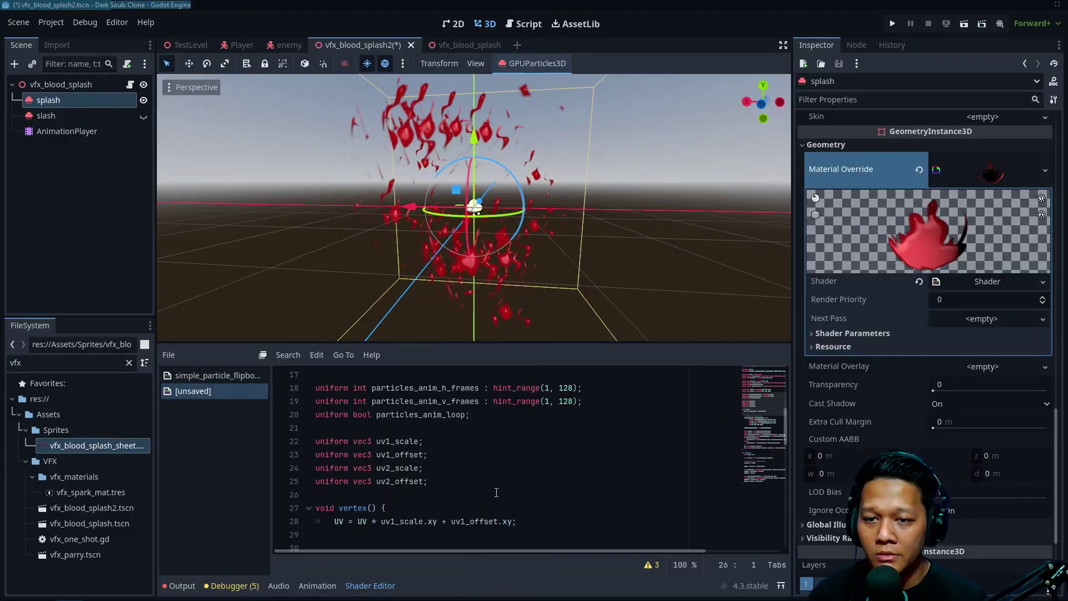
Reselect the splash particles node and orbit to a low front view of the splash
middle_click_drag(501, 251, 524, 268)
scroll(304, 224, "up", 2)
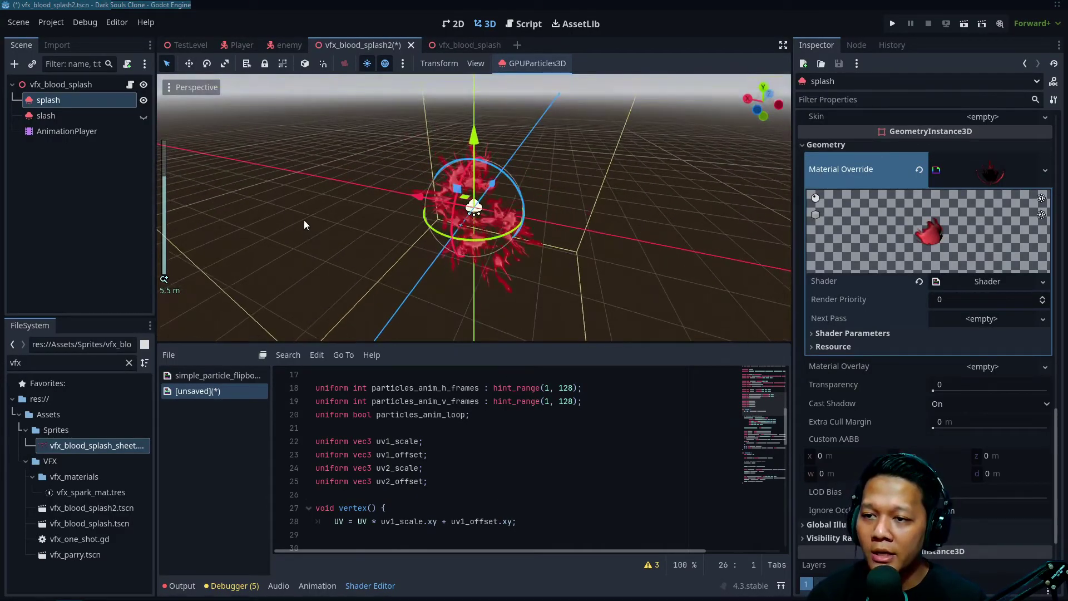
left_click(82, 175)
left_click(88, 102)
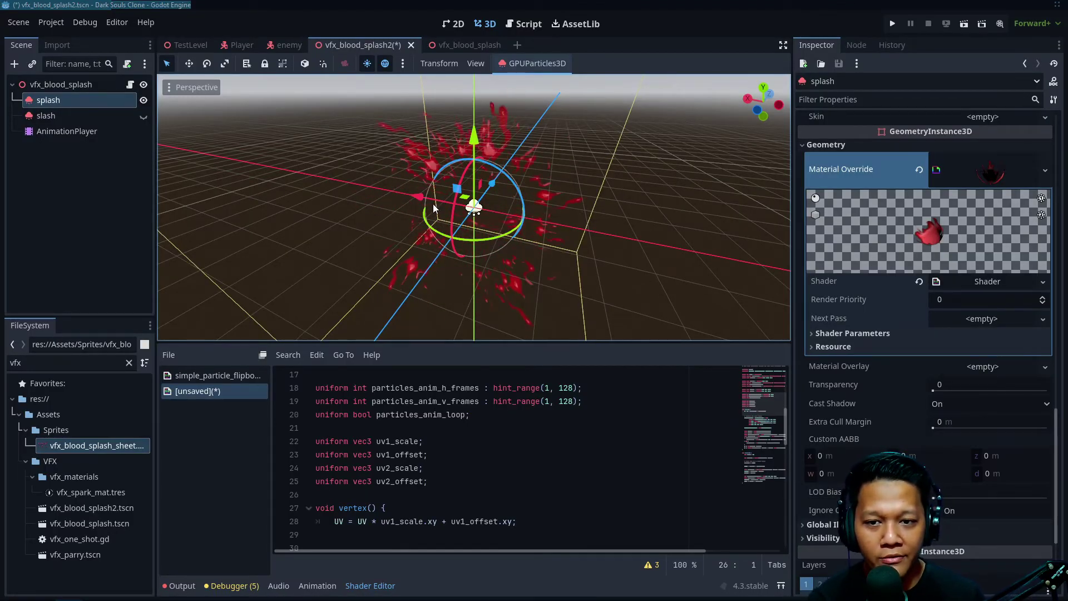
middle_click_drag(433, 204, 506, 234)
scroll(506, 234, "up", 1)
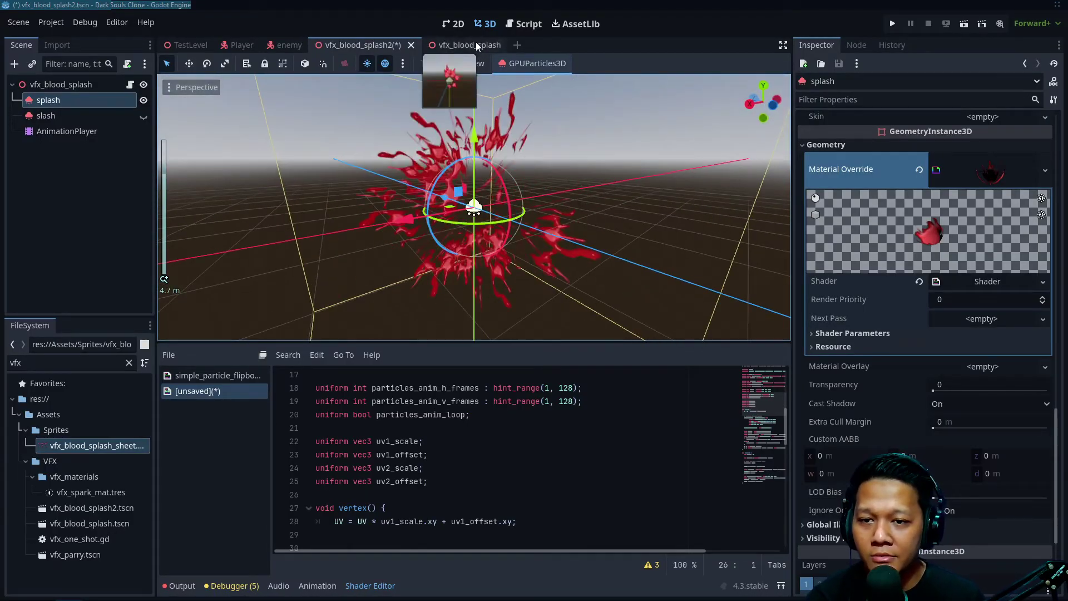
Peek at the original vfx_blood_splash scene, return to vfx_blood_splash2, and make the 3D view taller
left_click(476, 42)
left_click(364, 45)
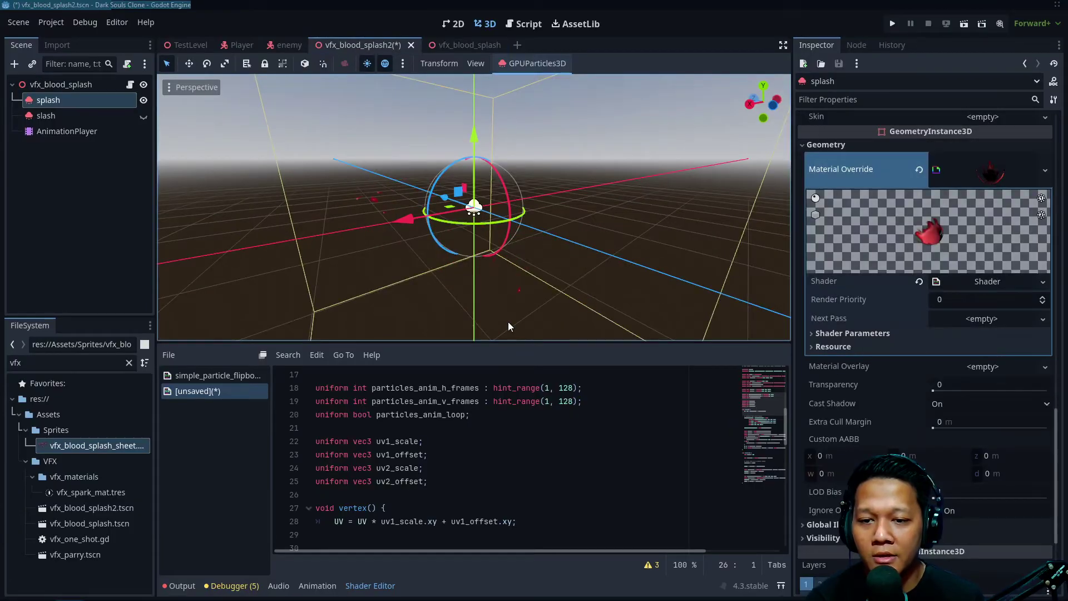
left_click_drag(500, 343, 488, 405)
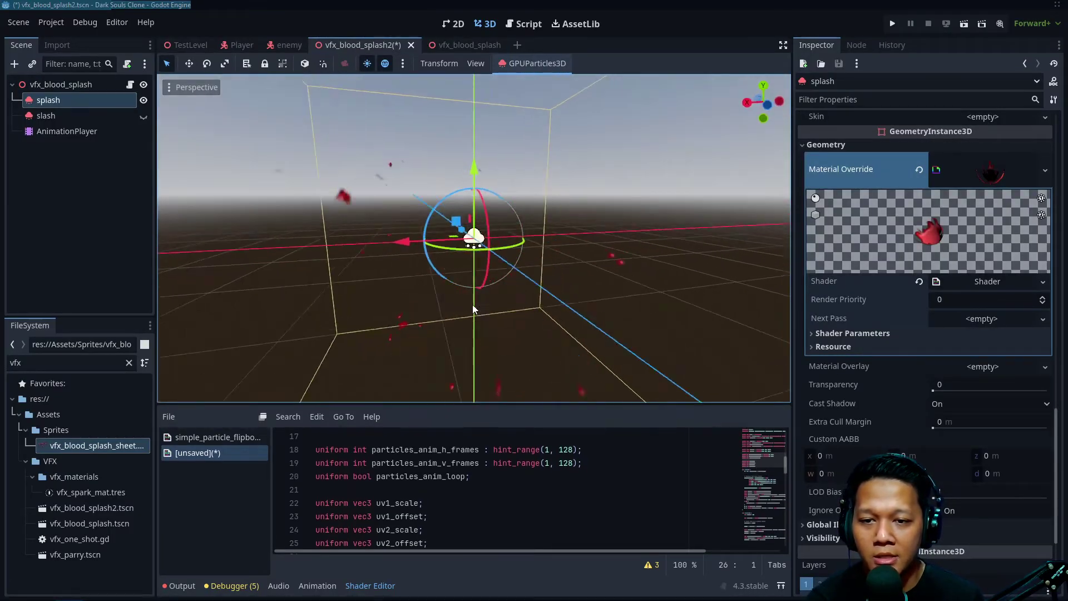
scroll(1008, 390, "up", 5)
scroll(1002, 388, "up", 3)
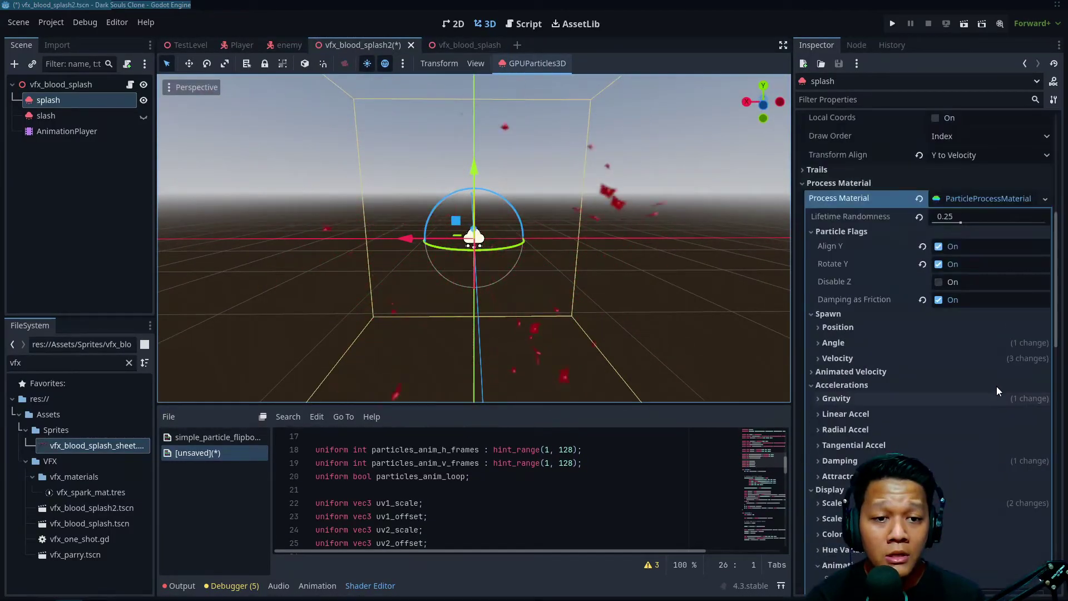
Uncheck Align Y and Rotate Y under Particle Flags, leaving only damping-as-friction enabled
left_click(939, 247)
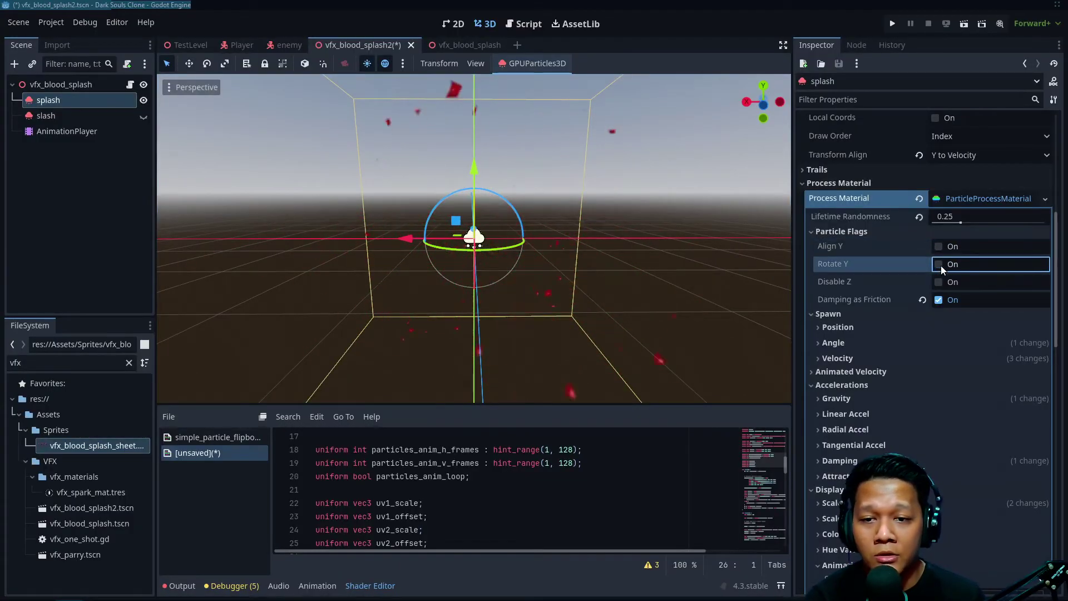
scroll(928, 192, "up", 2)
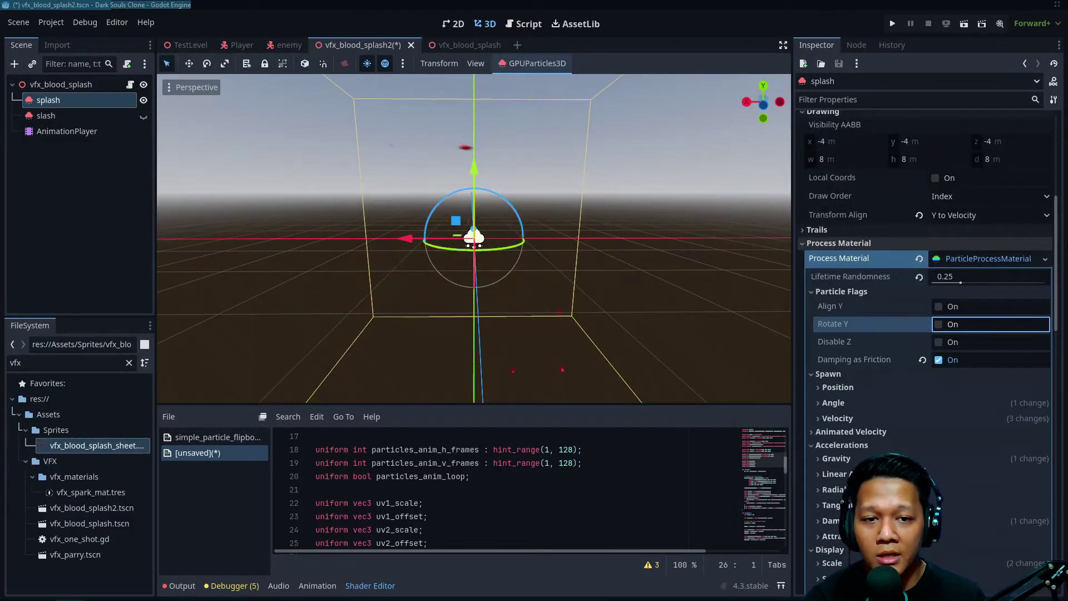
left_click(940, 218)
left_click(960, 231)
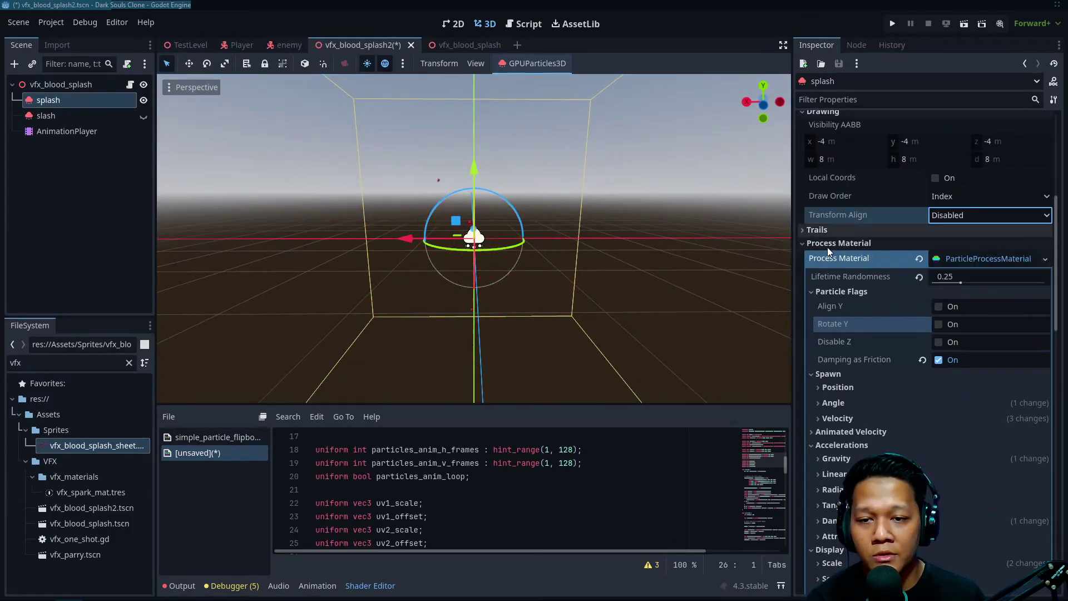
left_click(939, 215)
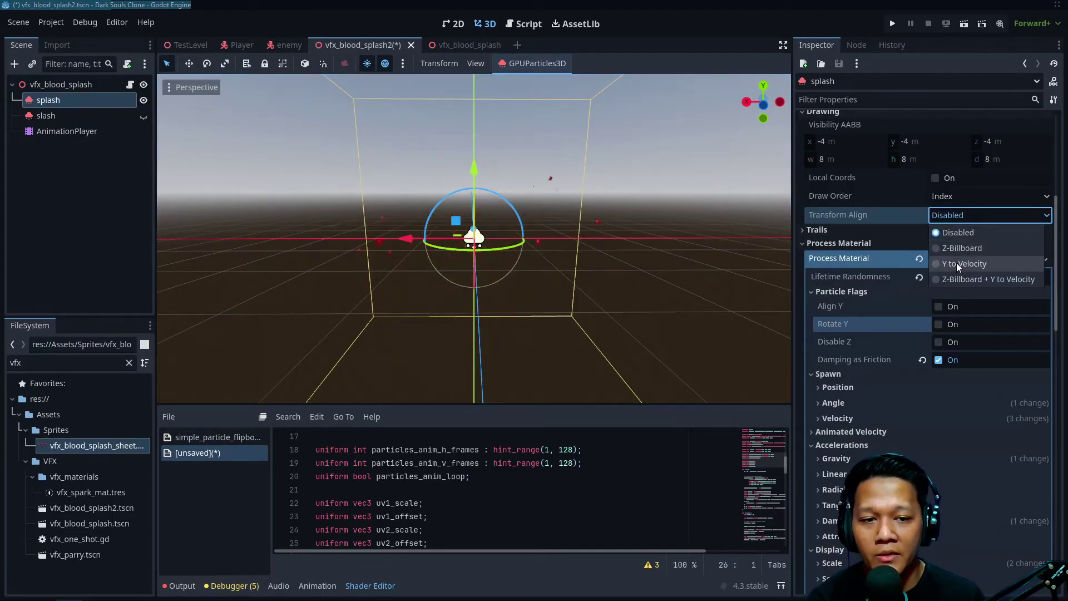
left_click(956, 262)
left_click(967, 215)
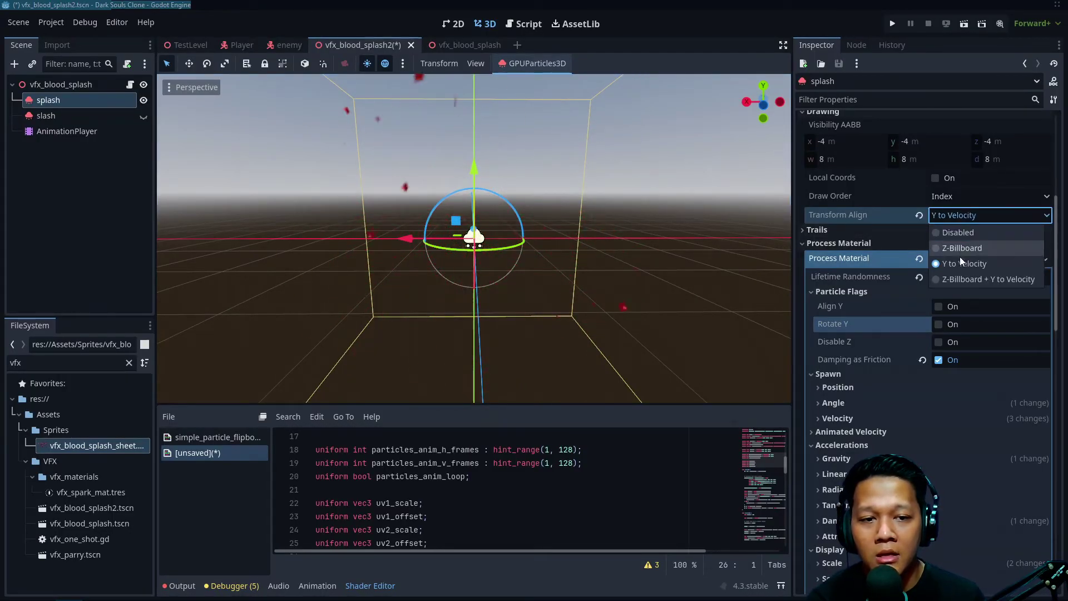
left_click(960, 279)
middle_click_drag(468, 250, 512, 256)
scroll(552, 248, "down", 2)
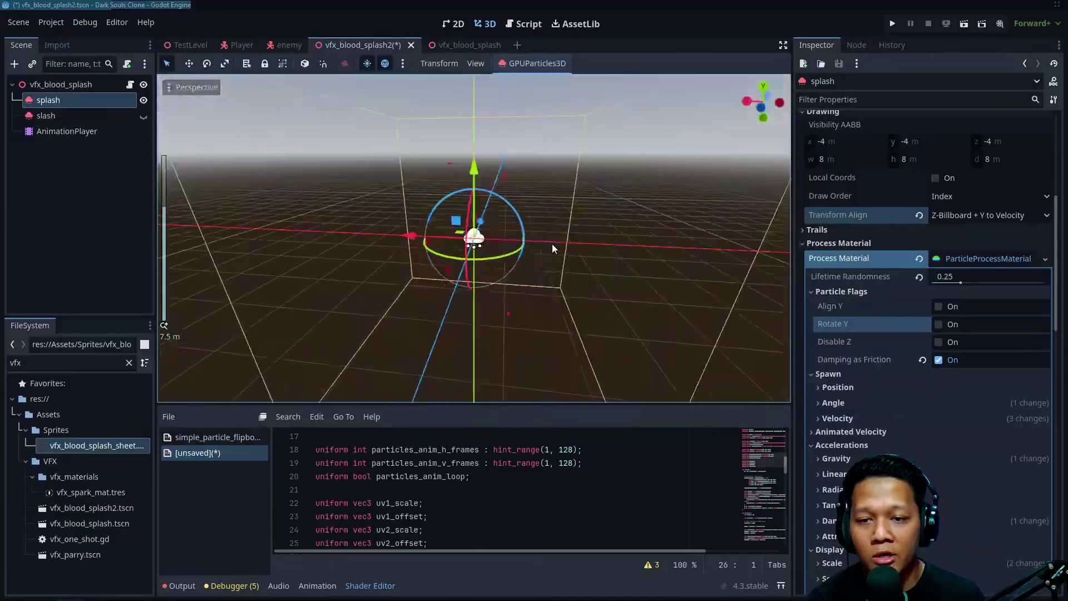
scroll(534, 238, "up", 2)
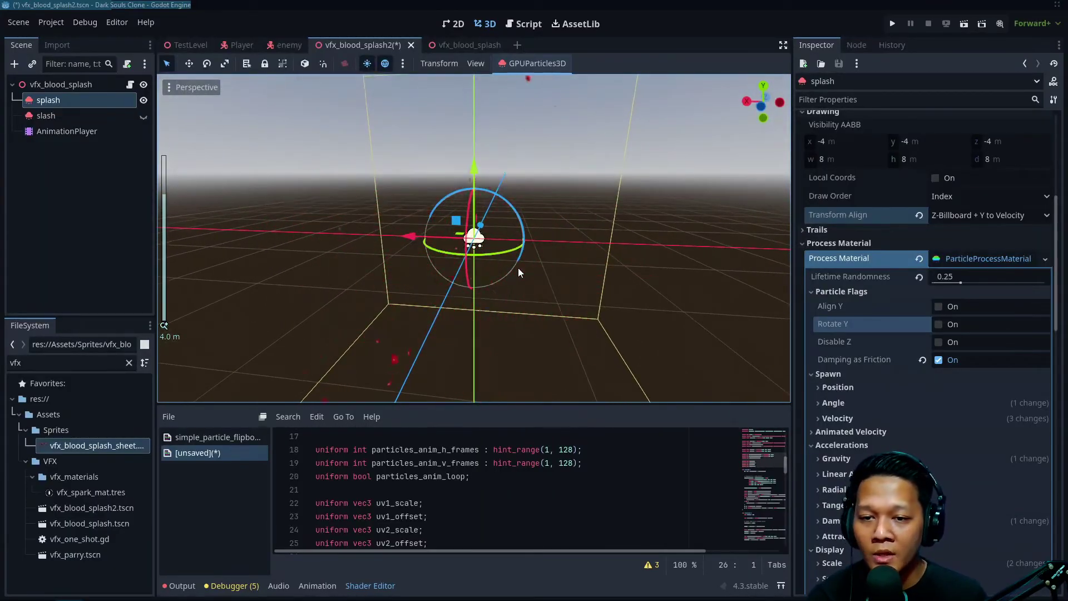
scroll(521, 265, "down", 5)
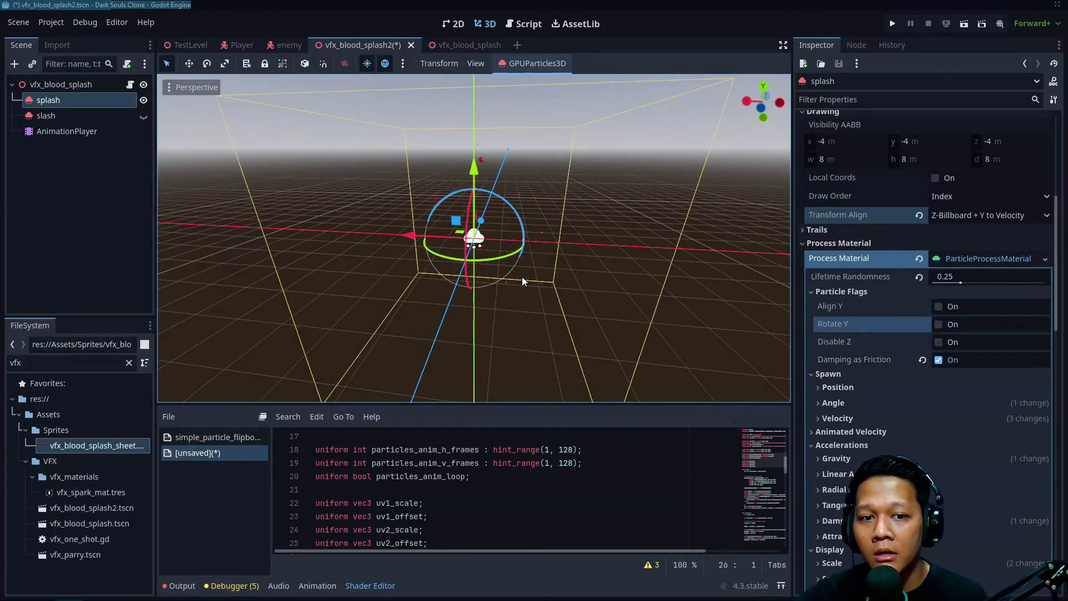
left_click(957, 217)
left_click(976, 265)
scroll(511, 275, "down", 3)
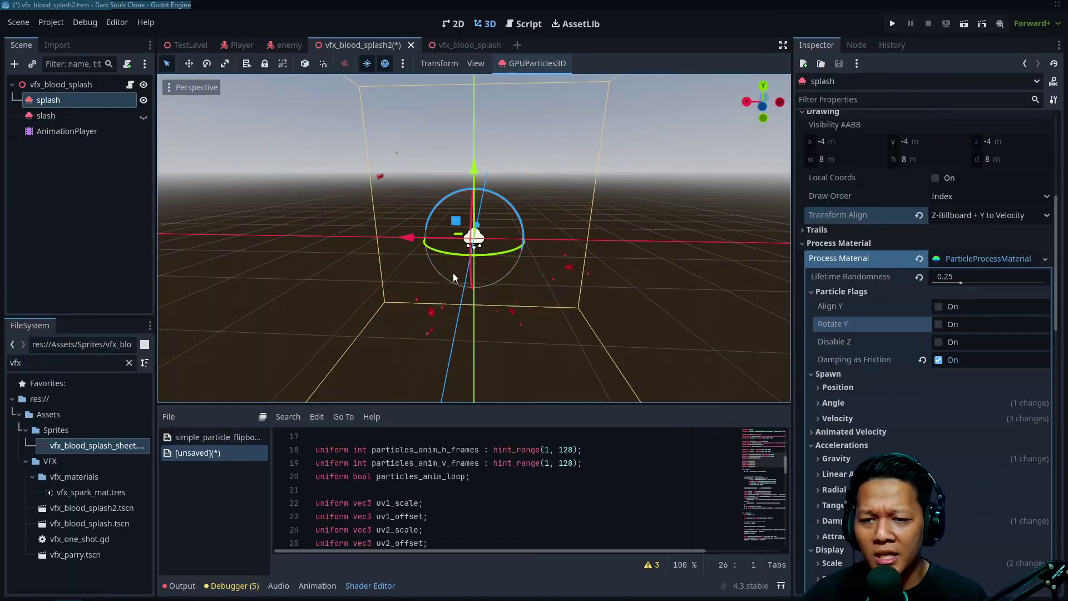
left_click(982, 219)
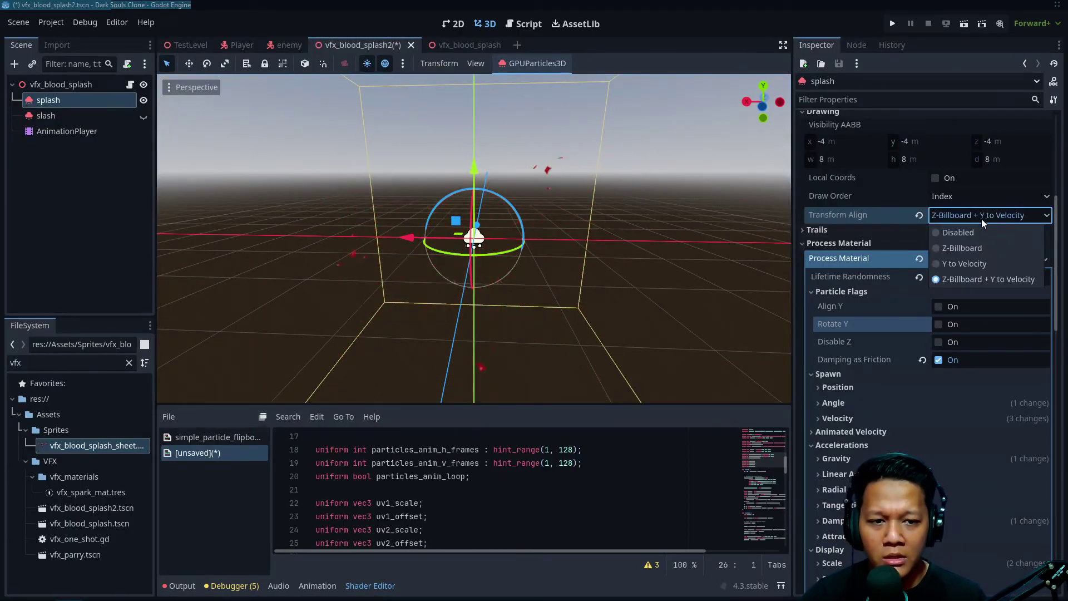
left_click(963, 263)
scroll(662, 310, "down", 3)
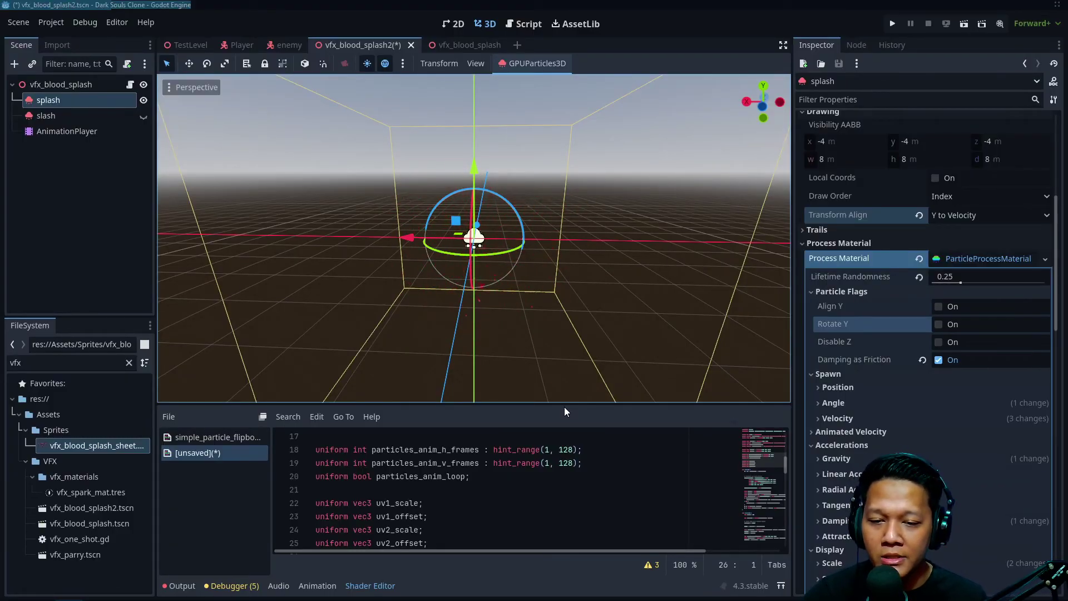
scroll(886, 414, "down", 5)
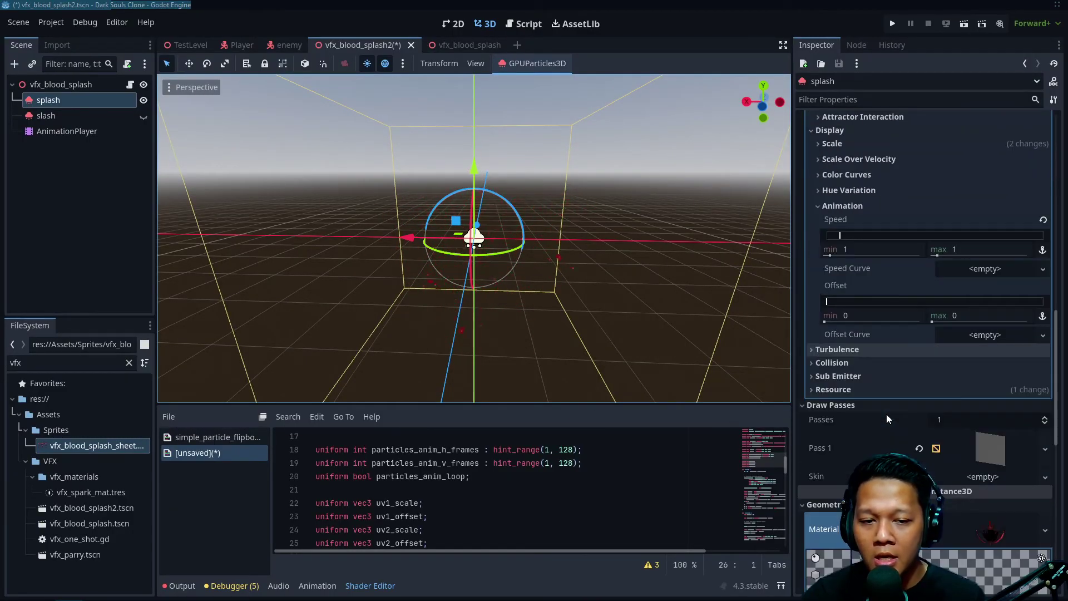
scroll(886, 414, "up", 3)
left_click(828, 370)
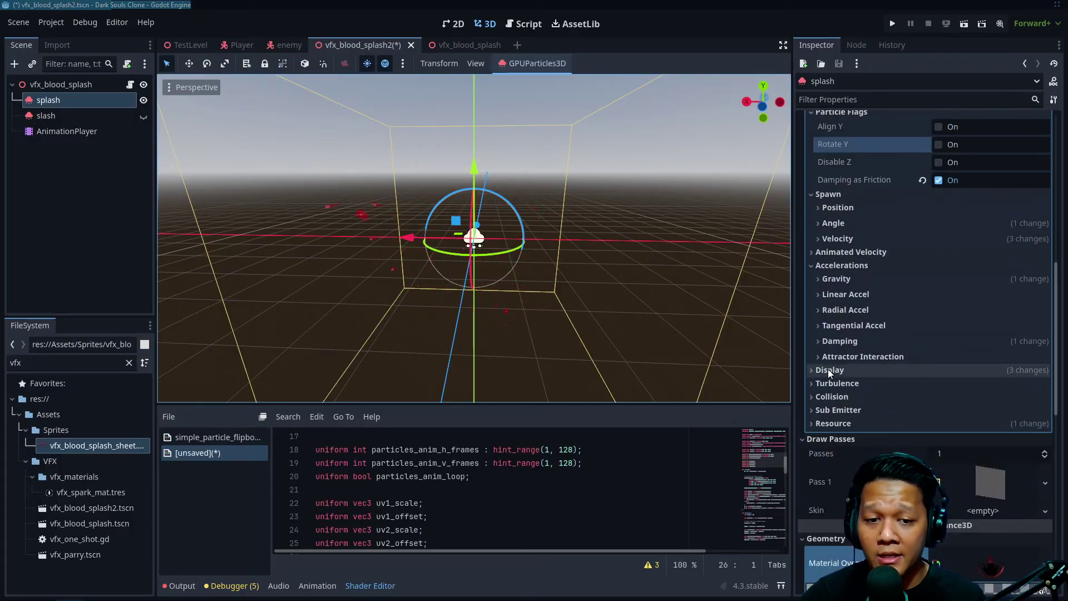
scroll(837, 347, "up", 3)
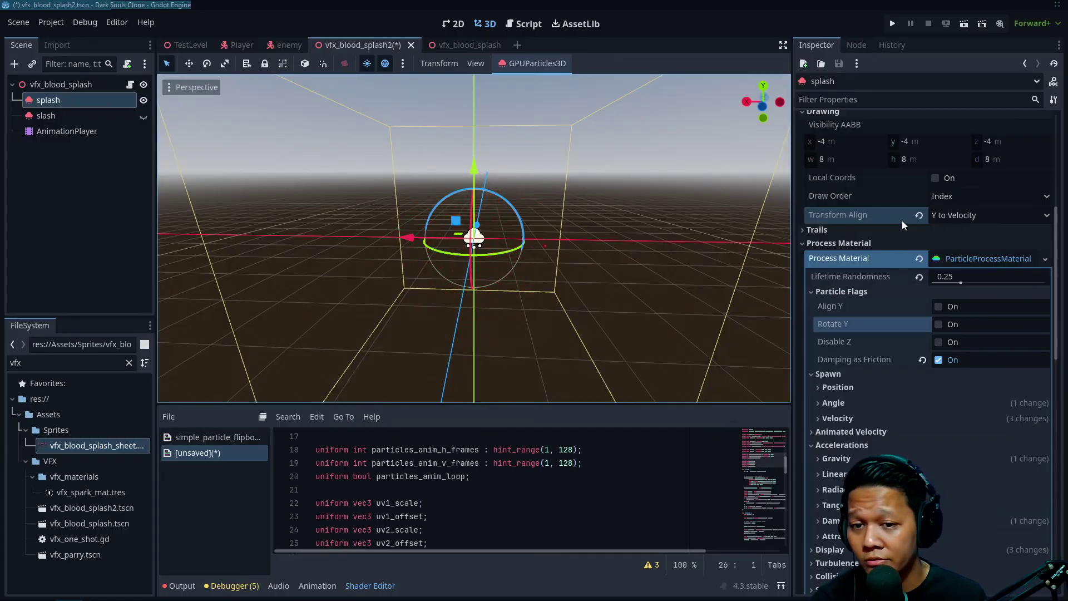
left_click(988, 259)
scroll(960, 338, "down", 5)
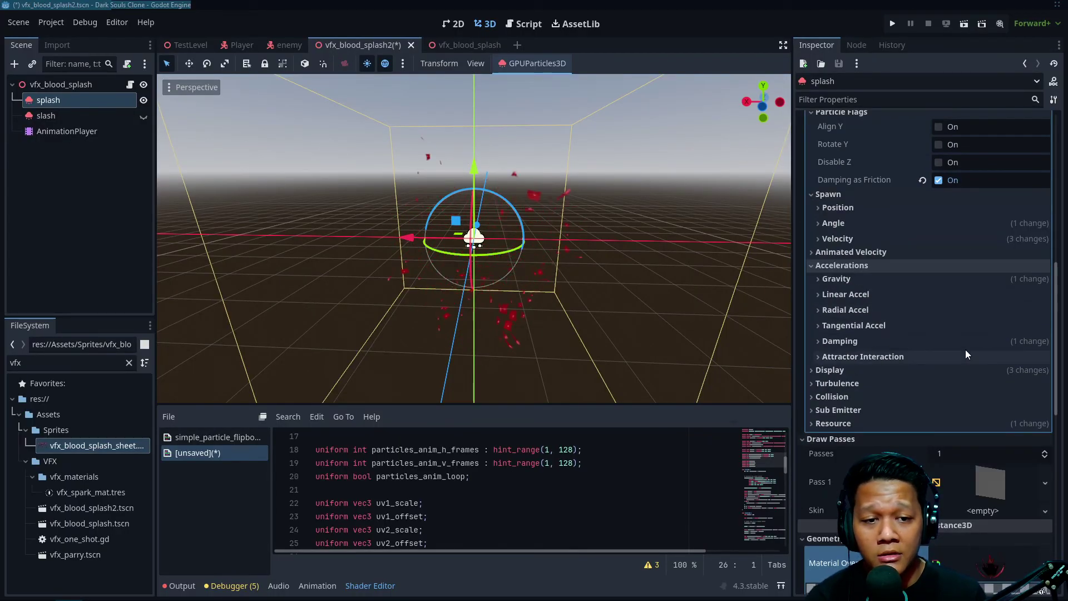
scroll(1054, 448, "down", 5)
left_click(1000, 388)
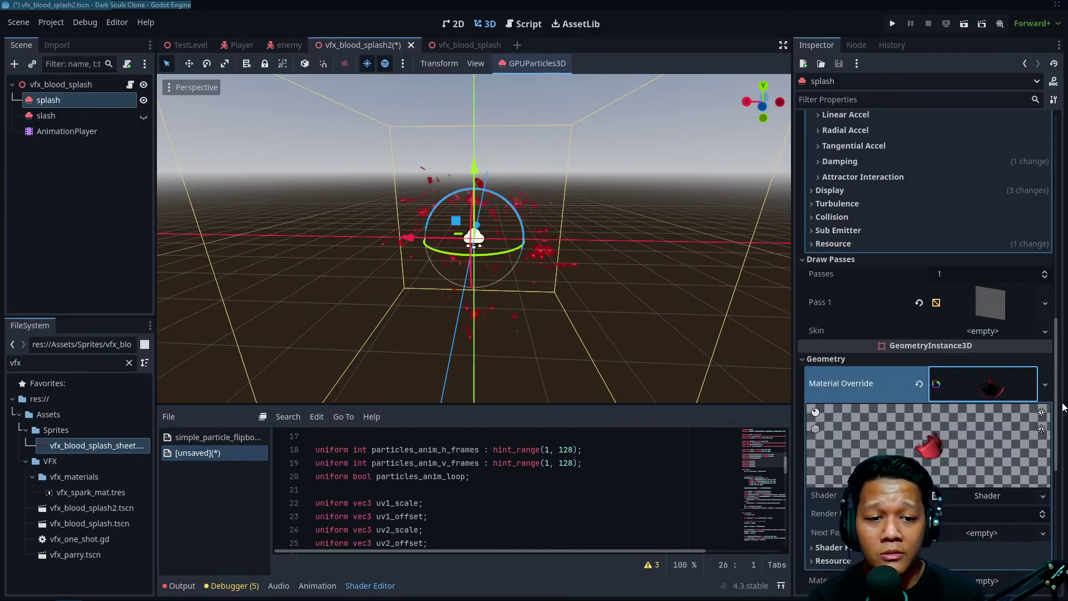